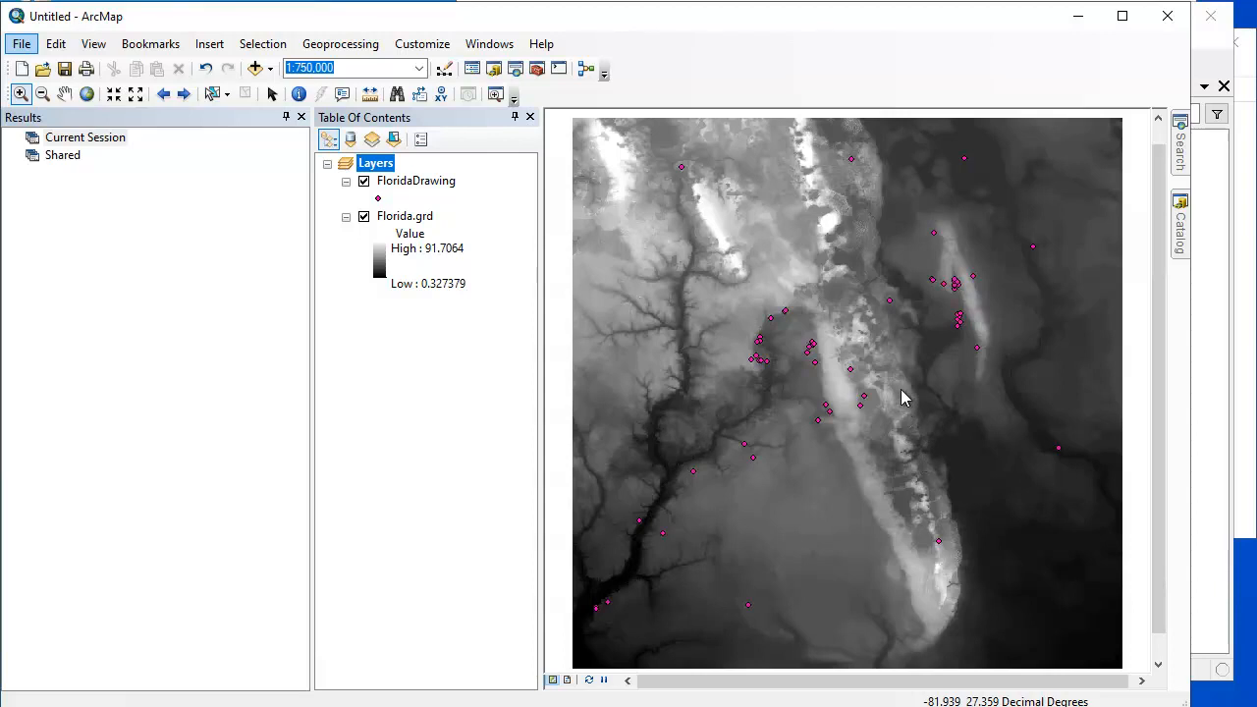
- Switch to Manifold System and run the Watershed Areas, Upstream transform on the Florida tiles as a new component, with FloridaDrawing as the ends
left_click(1218, 639)
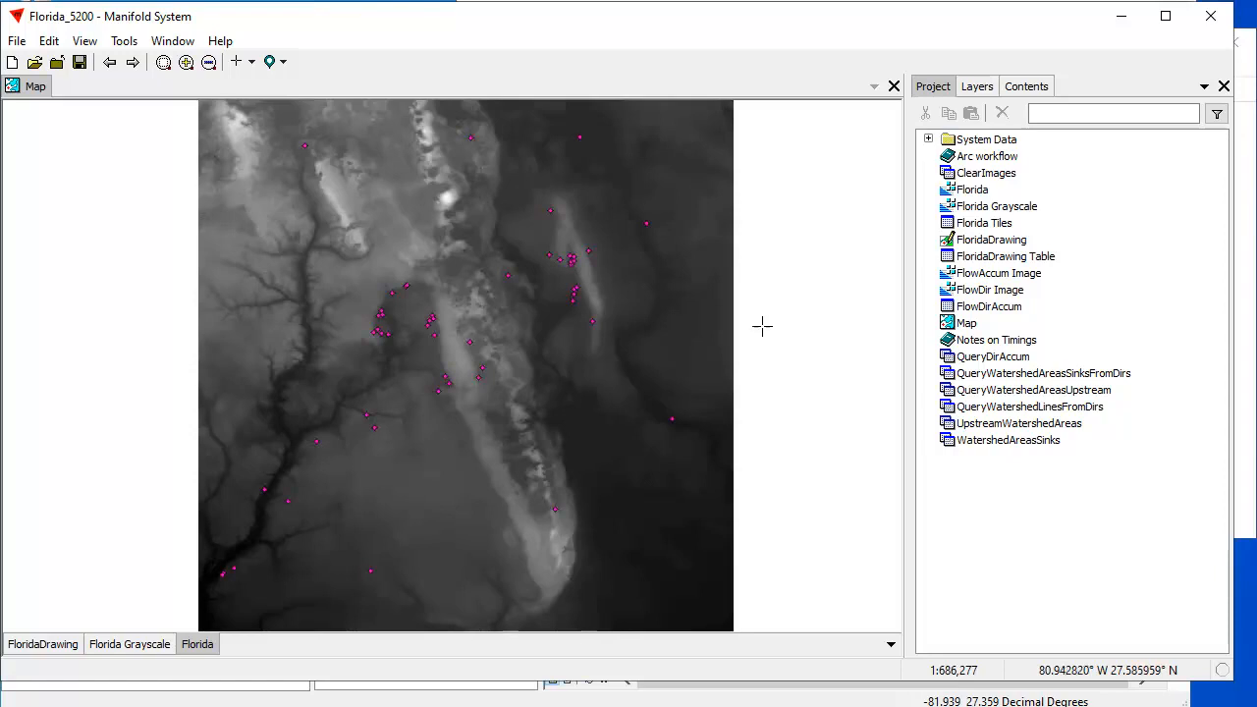
left_click(1031, 90)
left_click(1105, 191)
key("BackSpace")
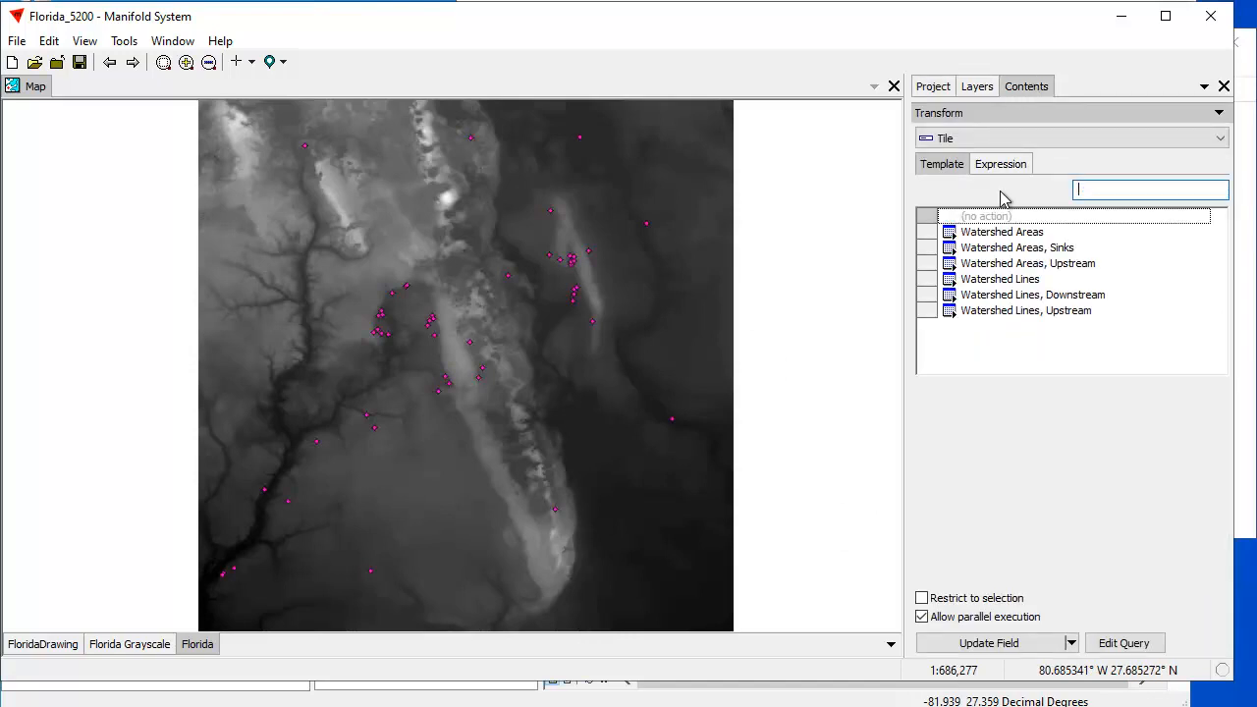
mouse_move(1223, 233)
left_mouse_down()
mouse_move(1232, 294)
mouse_move(1220, 218)
left_mouse_up()
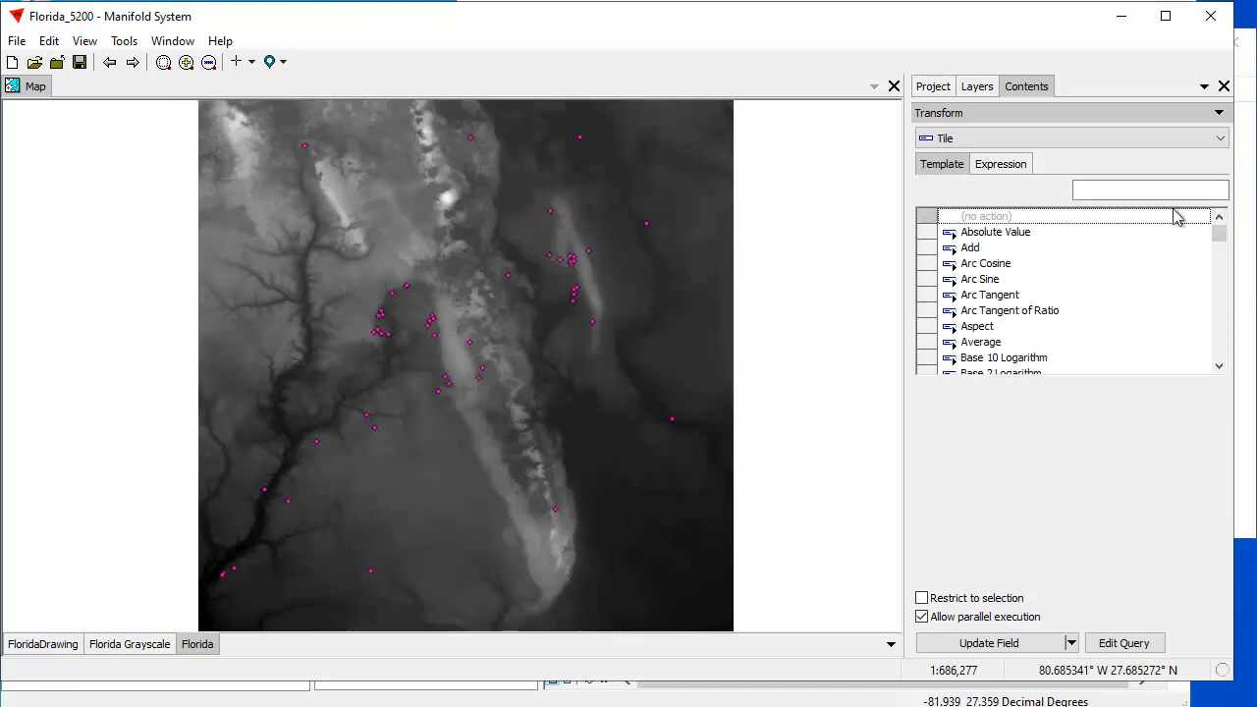
left_click(1103, 192)
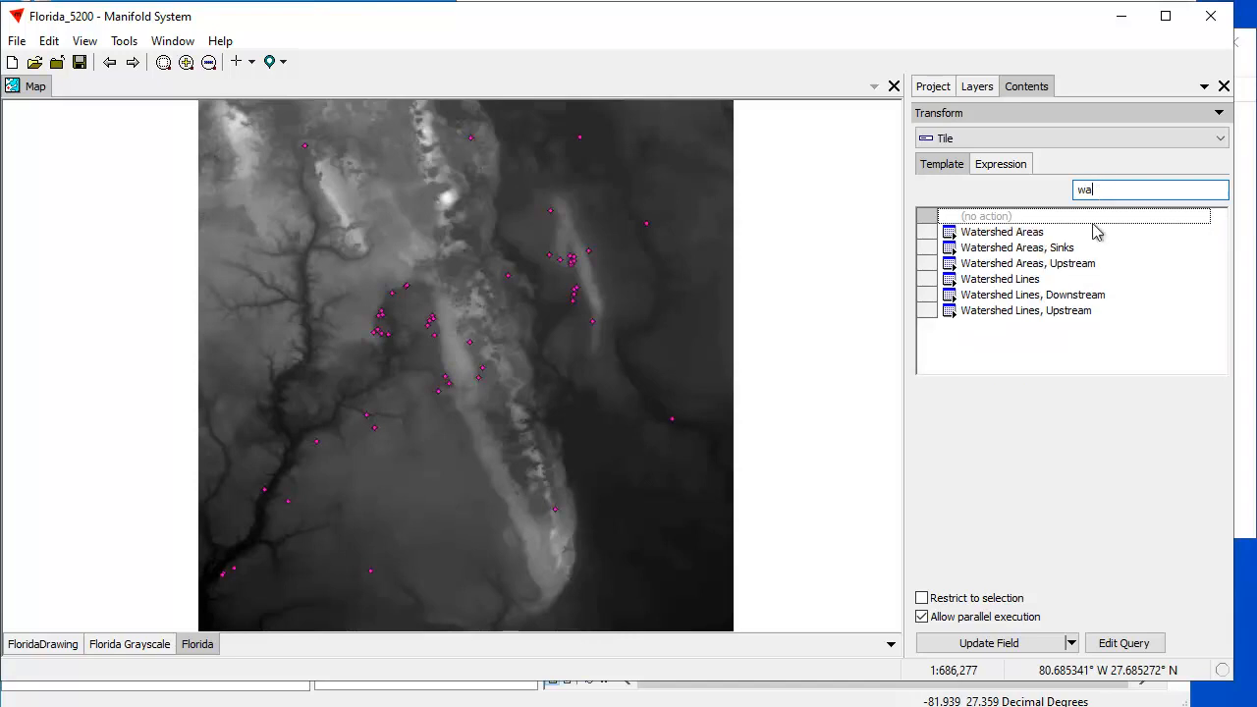
left_click(1043, 265)
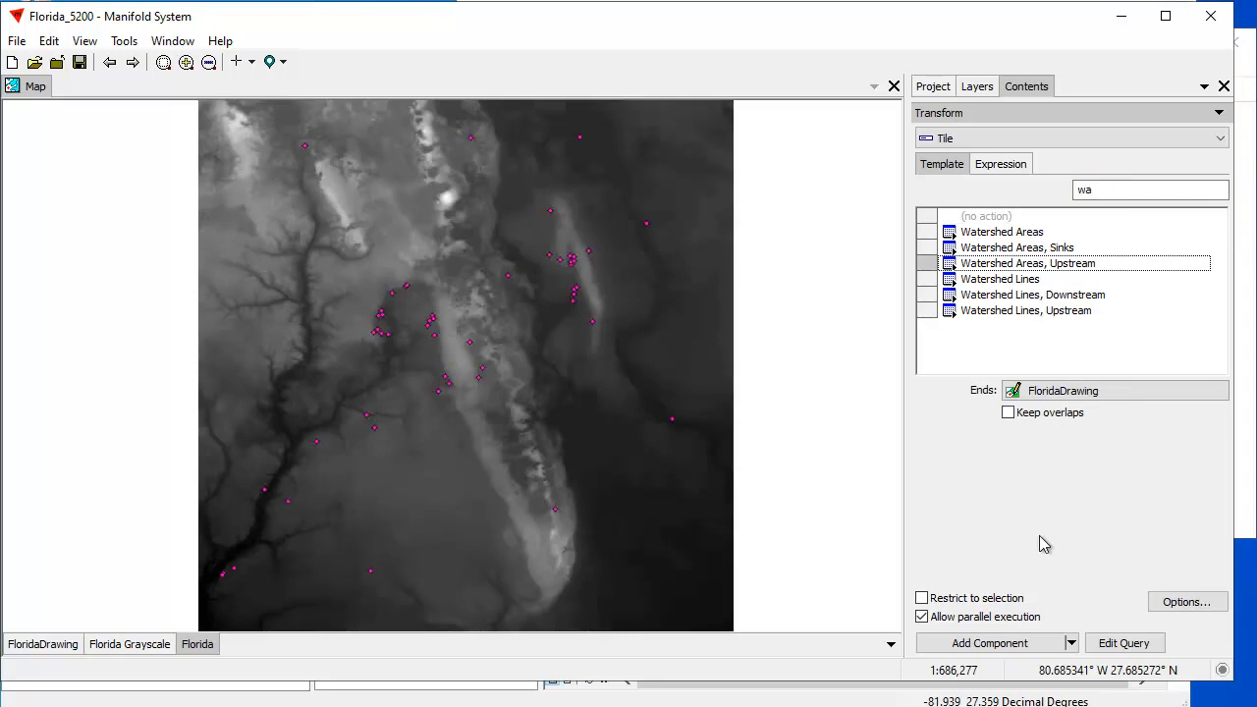
left_click(999, 643)
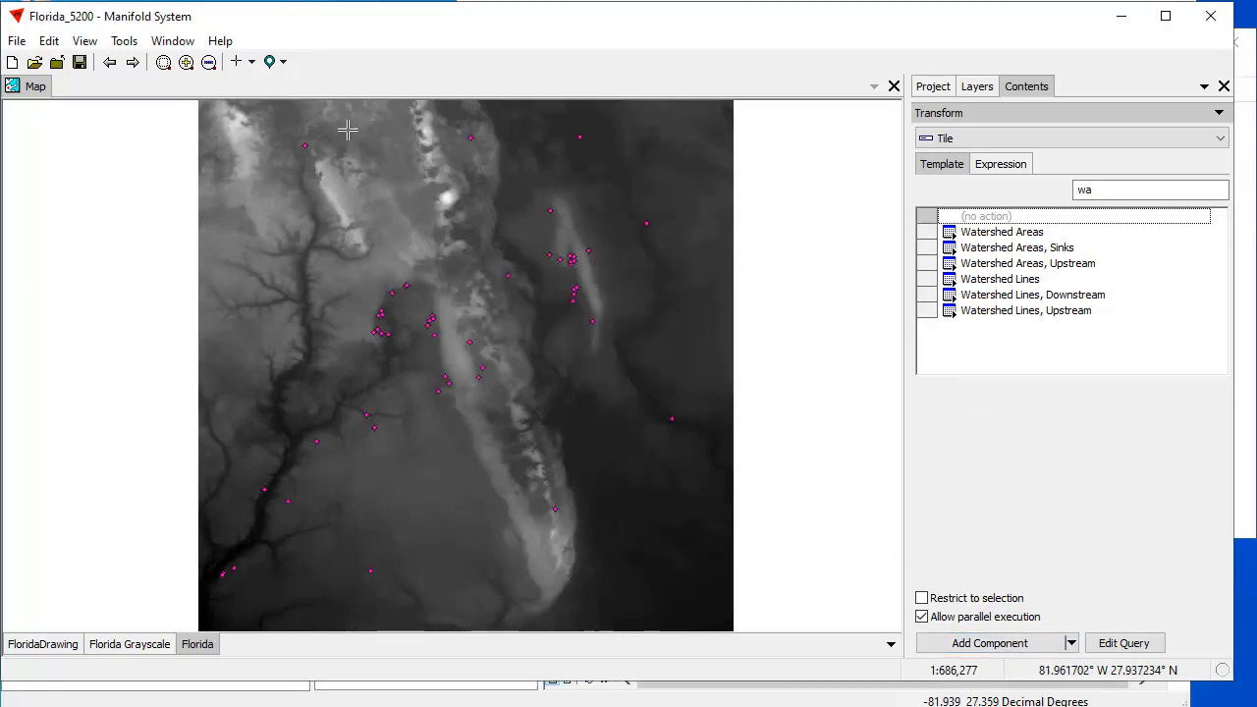
- Add the new upstream watershed areas drawing to the map, place its layer directly below FloridaDrawing, and inspect the areas up close
left_click(933, 87)
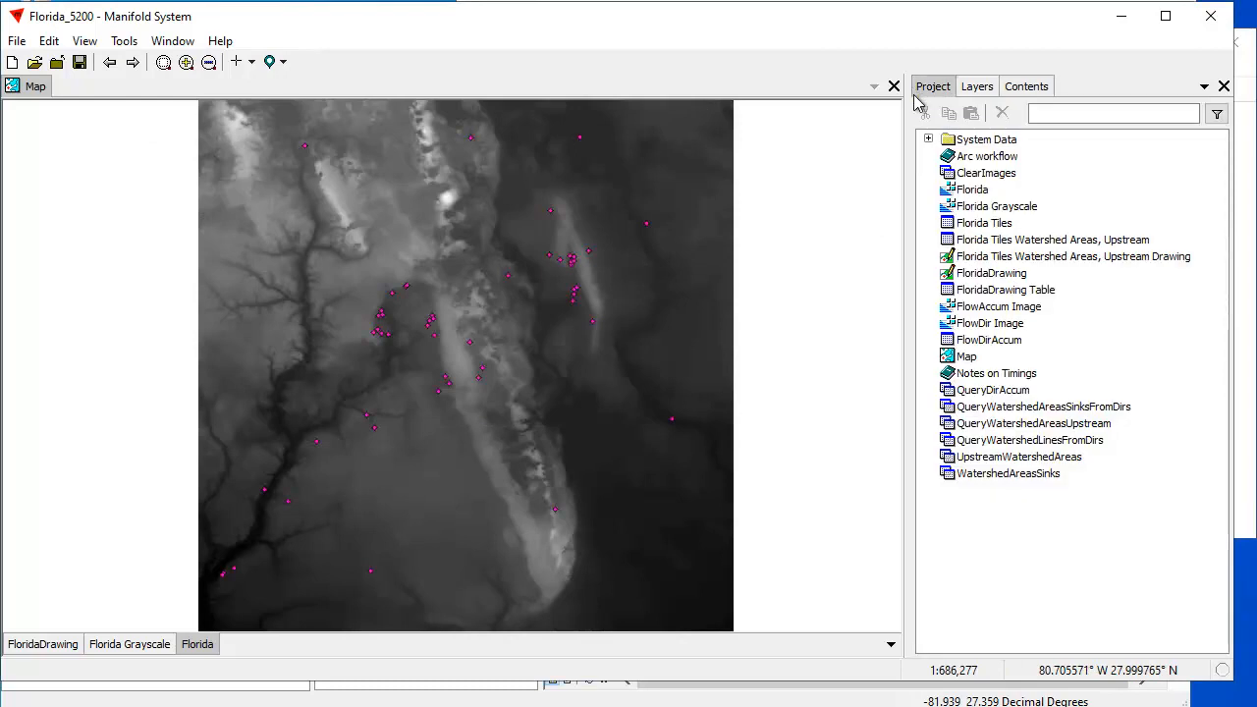
left_click(1106, 257)
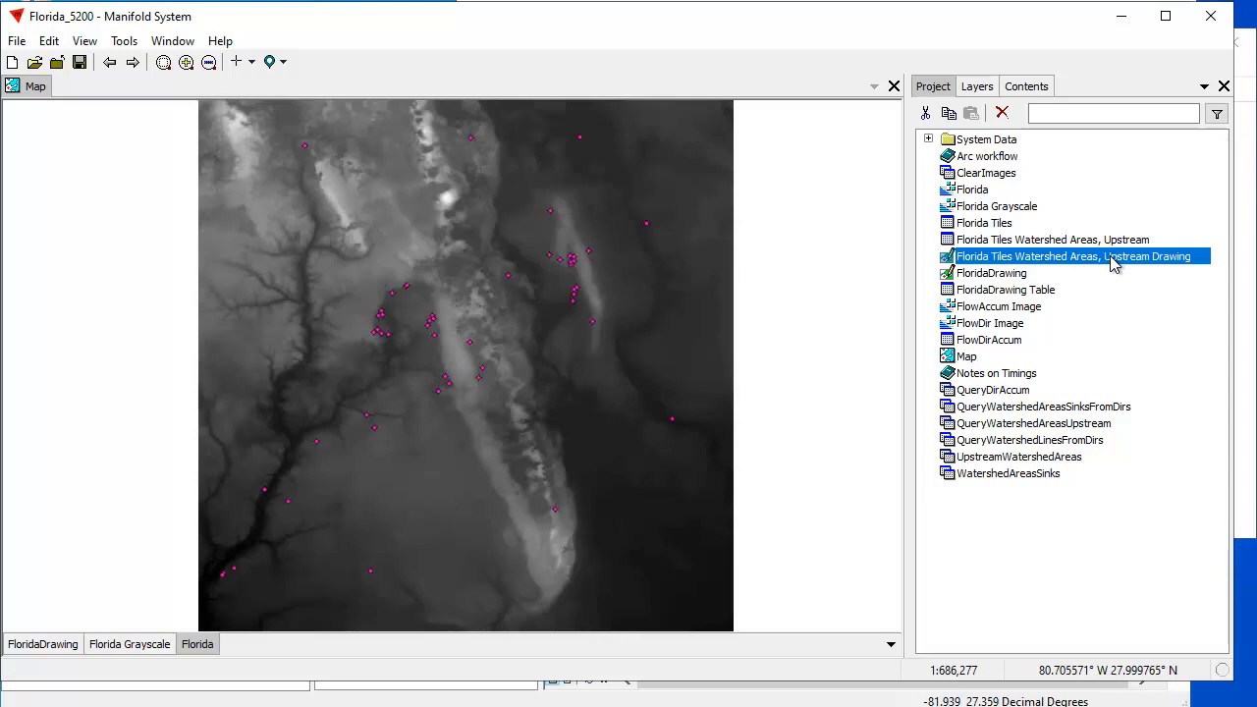
mouse_move(1095, 258)
left_mouse_down()
mouse_move(558, 351)
mouse_move(569, 350)
left_mouse_up()
left_click_drag(338, 645, 140, 651)
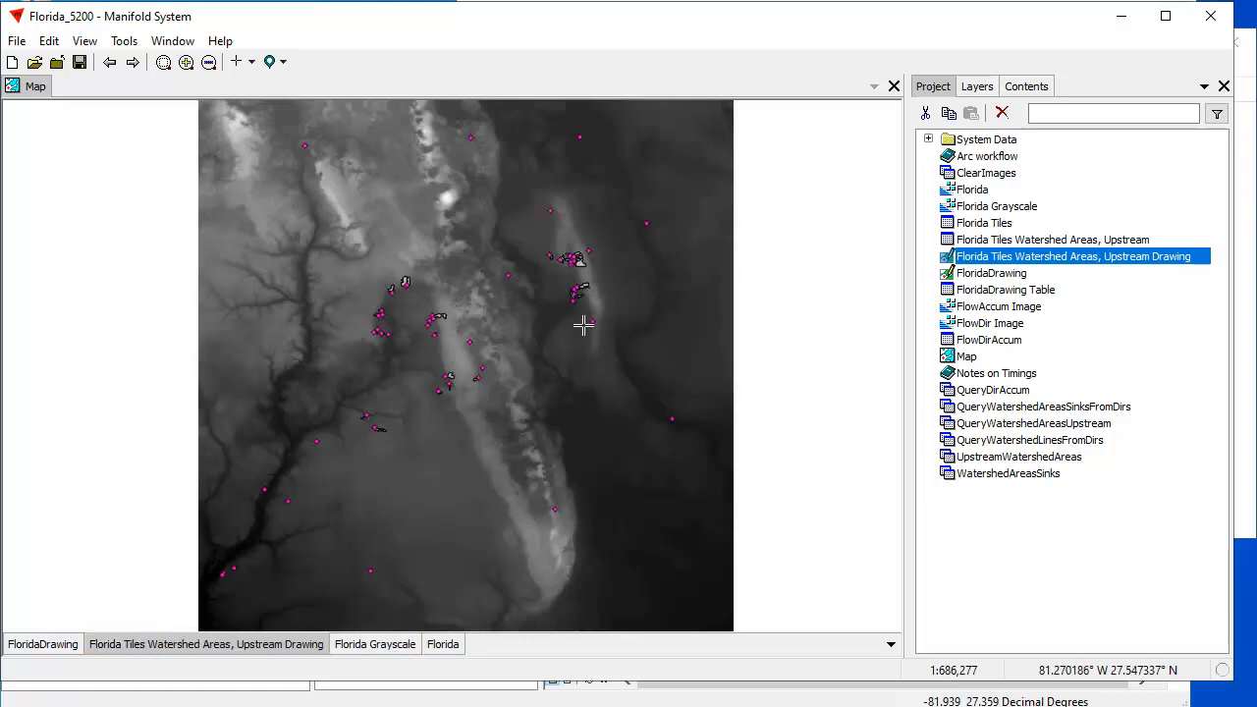
left_click_drag(530, 236, 601, 305)
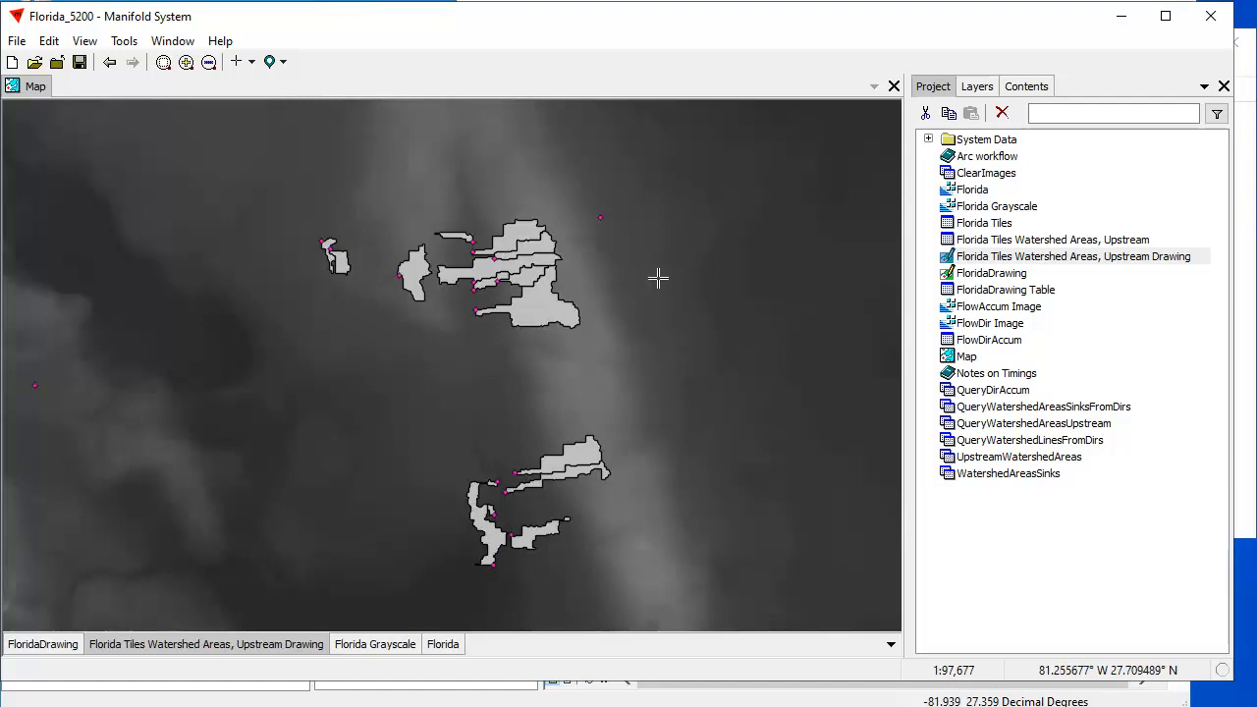
left_click(113, 63)
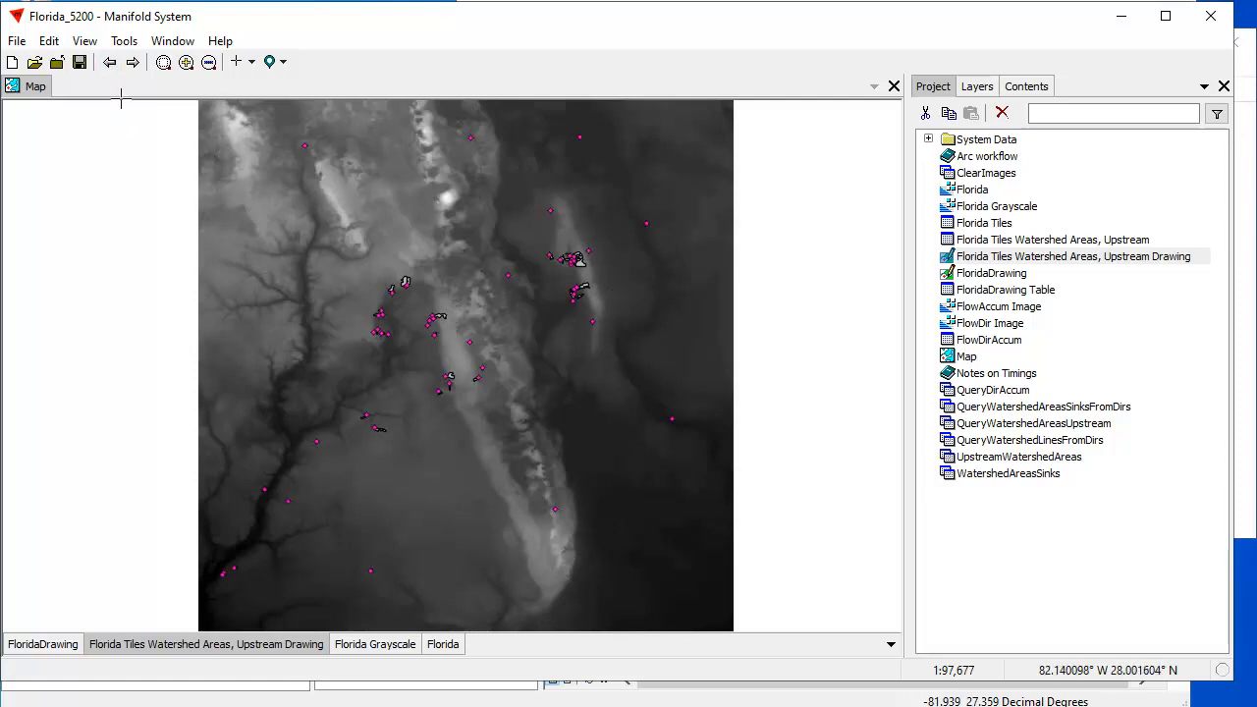
- Open the log window, review the recorded operation timings, and close the log
left_click(84, 43)
mouse_move(138, 322)
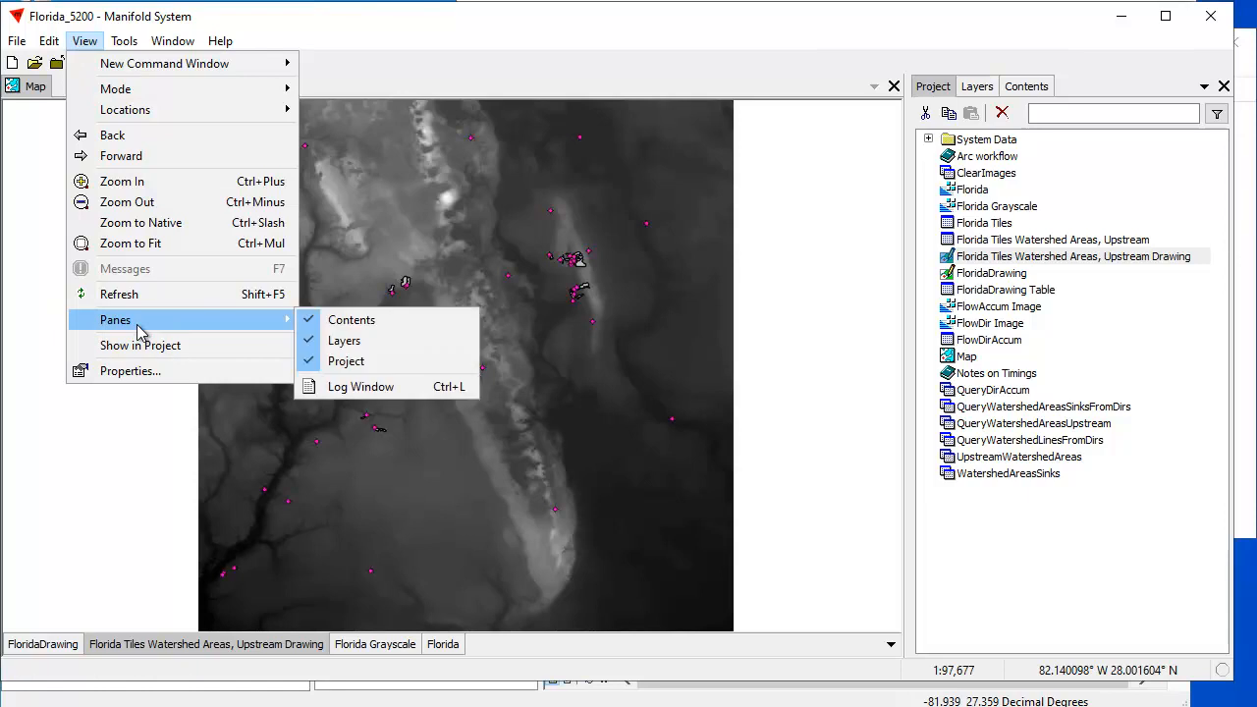
left_click(360, 385)
left_click_drag(888, 150, 941, 607)
left_click_drag(891, 556, 897, 95)
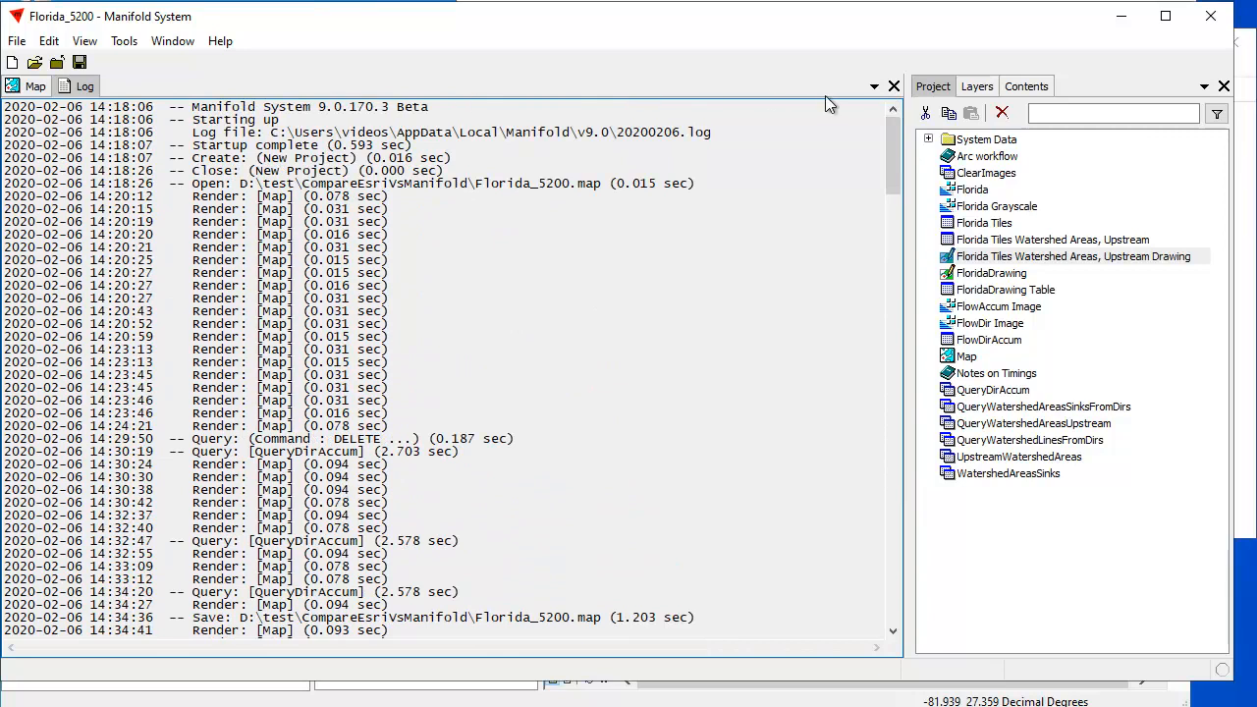
left_click(893, 86)
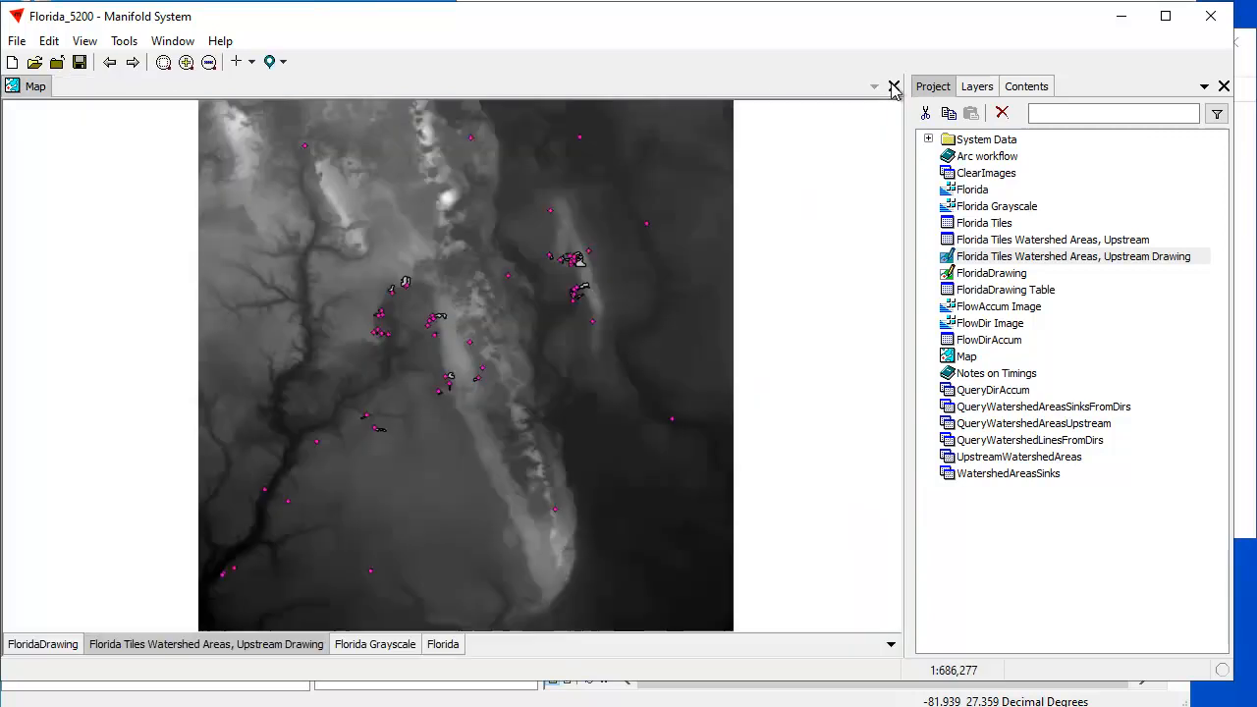
- Switch to ArcMap, run the Flow Direction tool on Florida.grd with the D8 type, and expand the messages of its result
left_click(830, 690)
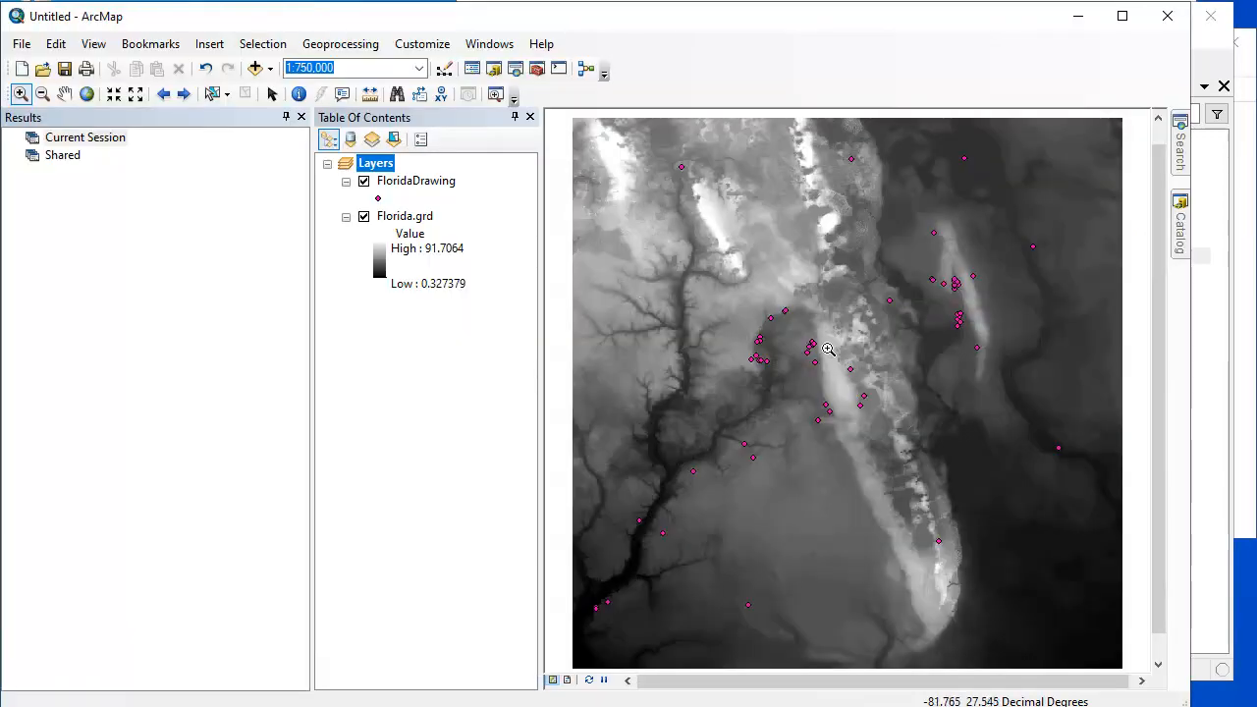
left_click(1180, 226)
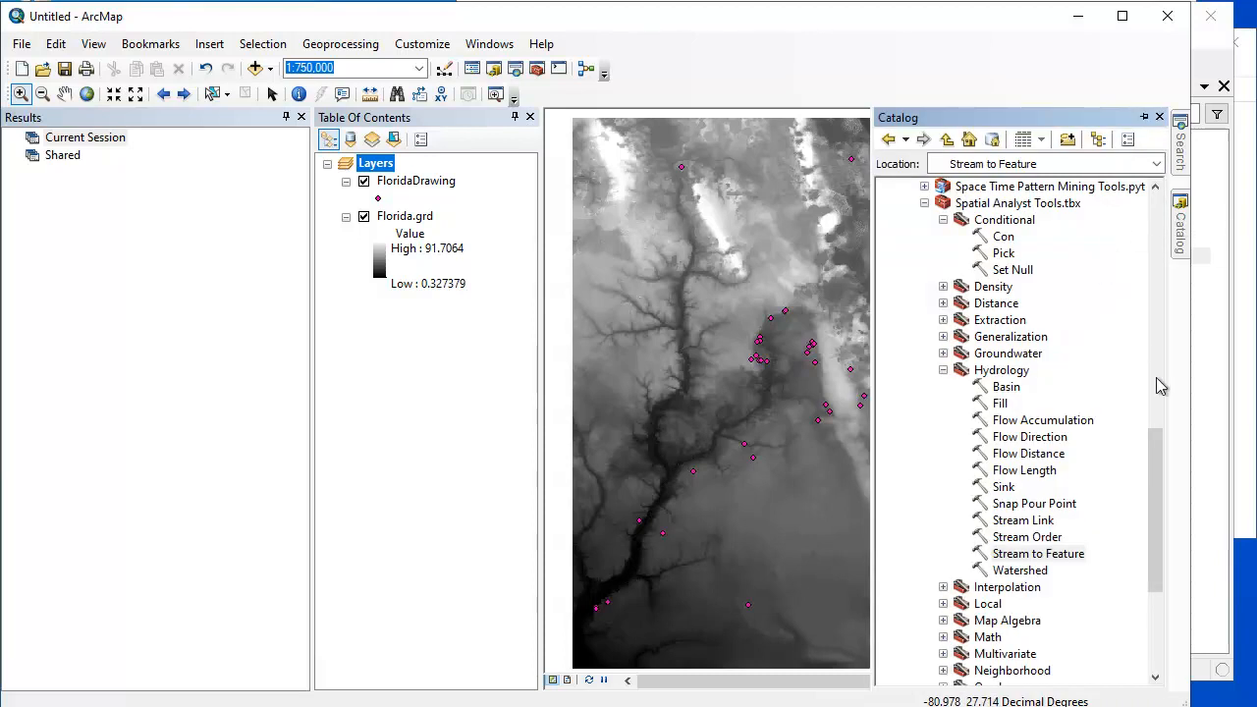
left_click(1039, 441)
right_click(1043, 438)
left_click(1092, 448)
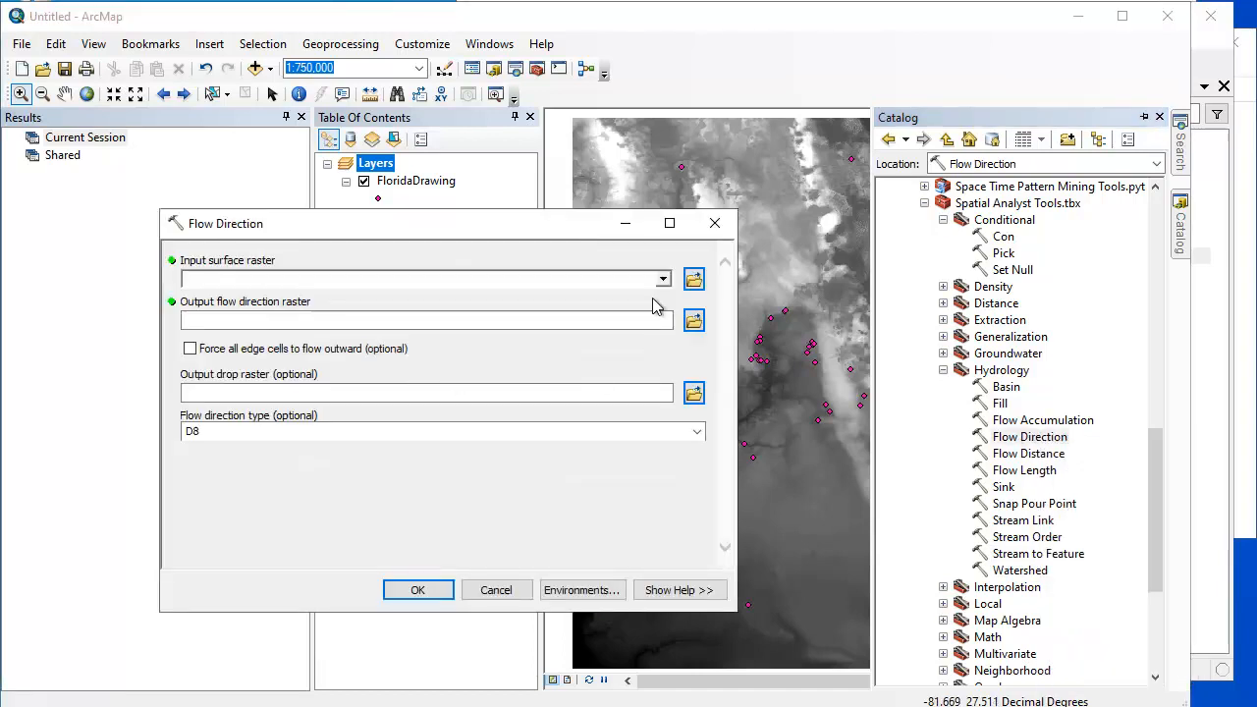
left_click(663, 280)
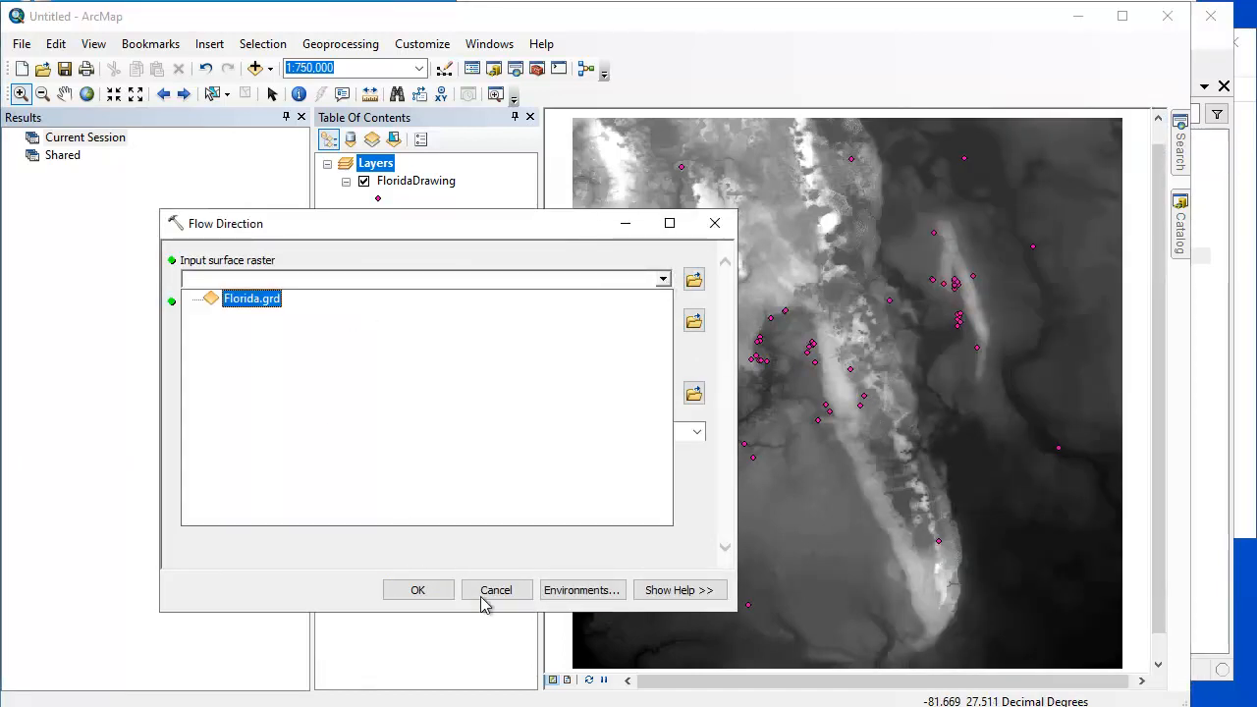
left_click(439, 601)
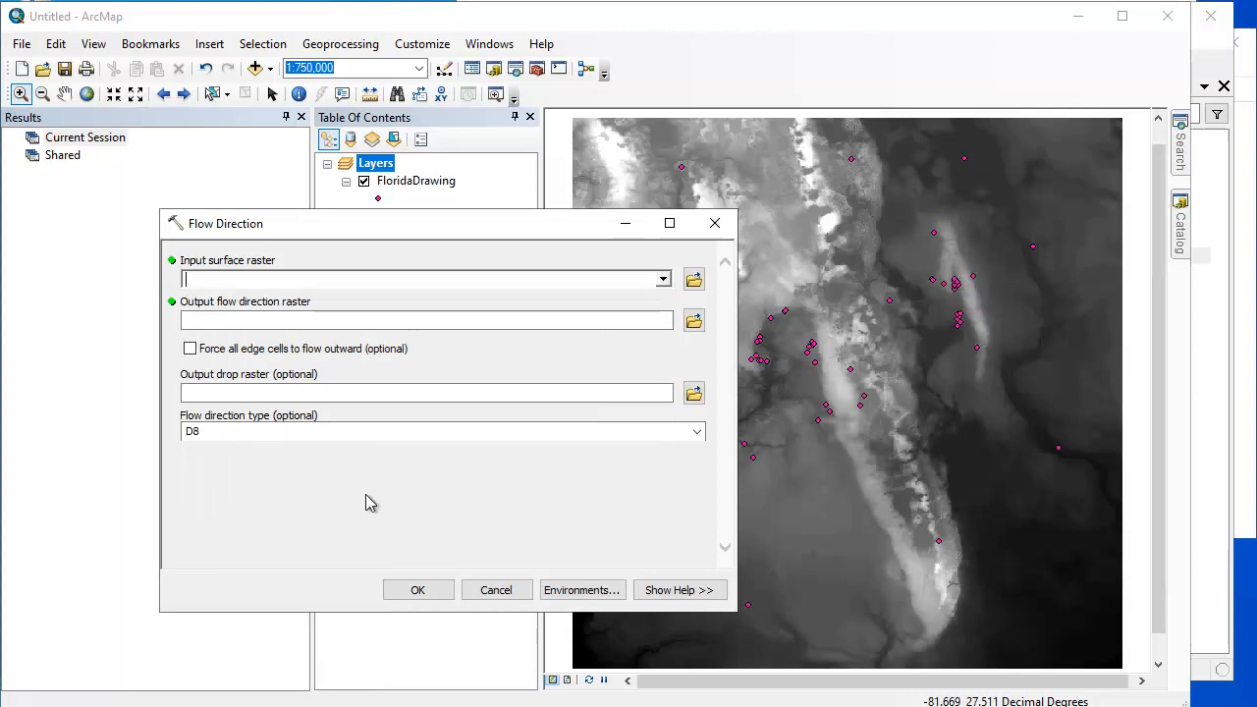
left_click(663, 280)
left_click(260, 300)
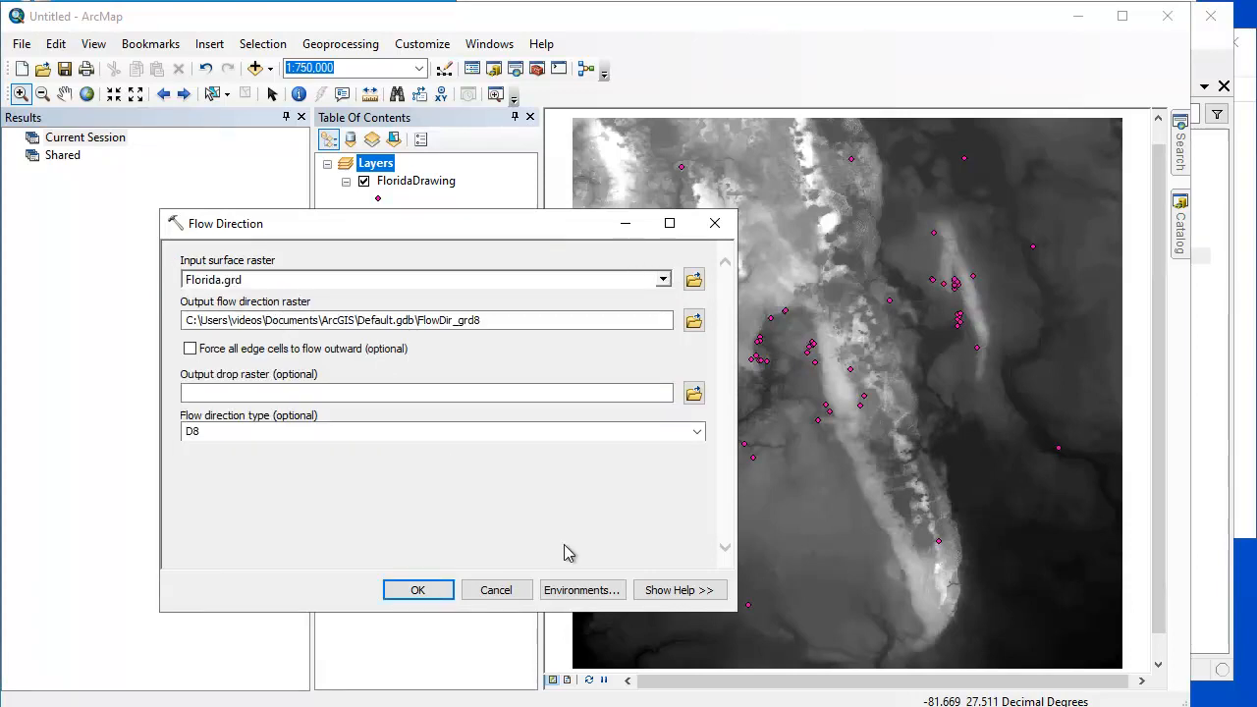
left_click(412, 595)
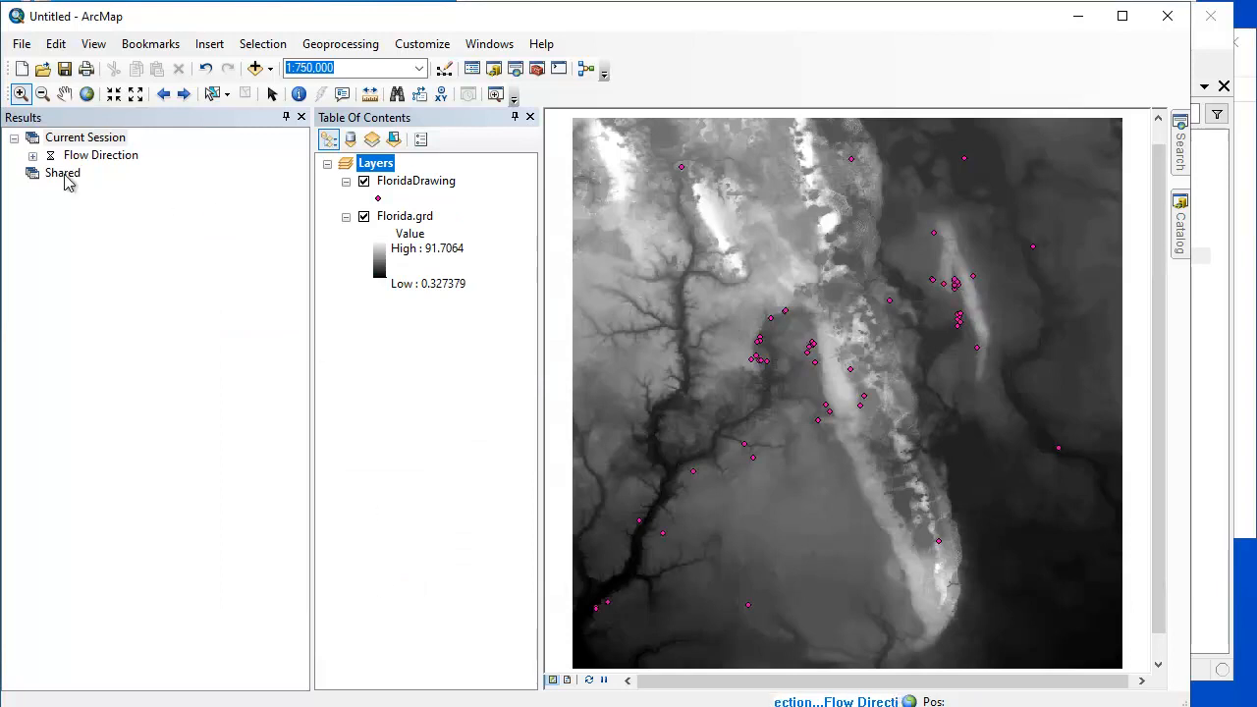
left_click(33, 155)
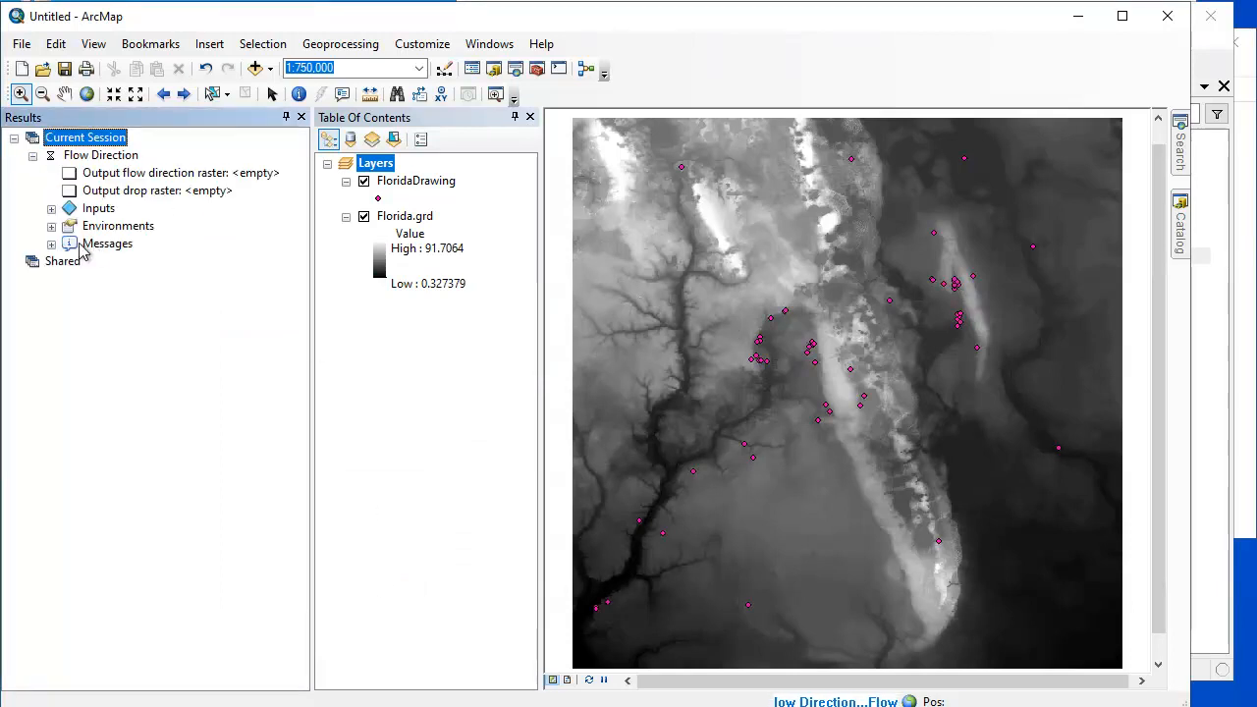
left_click(52, 244)
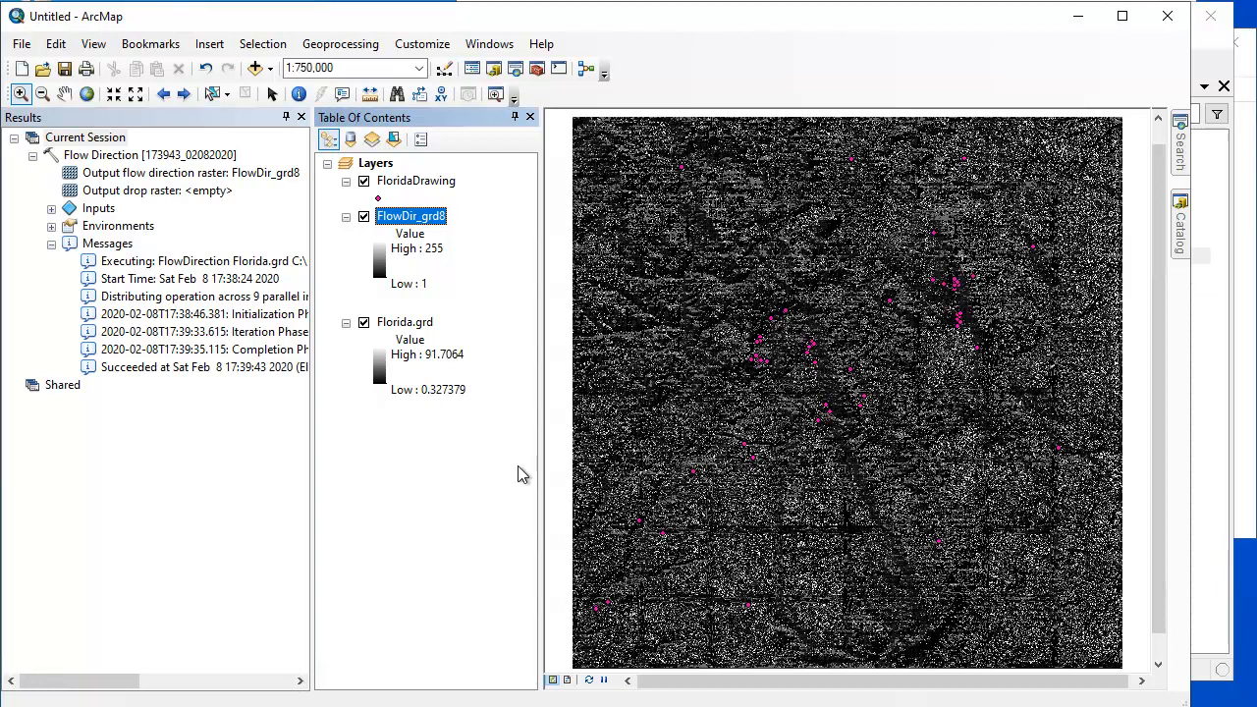
- Run the Watershed tool with FlowDir_grd8 as flow direction raster and FloridaDrawing as pour points using the FID field, and expand its result messages
mouse_move(1183, 228)
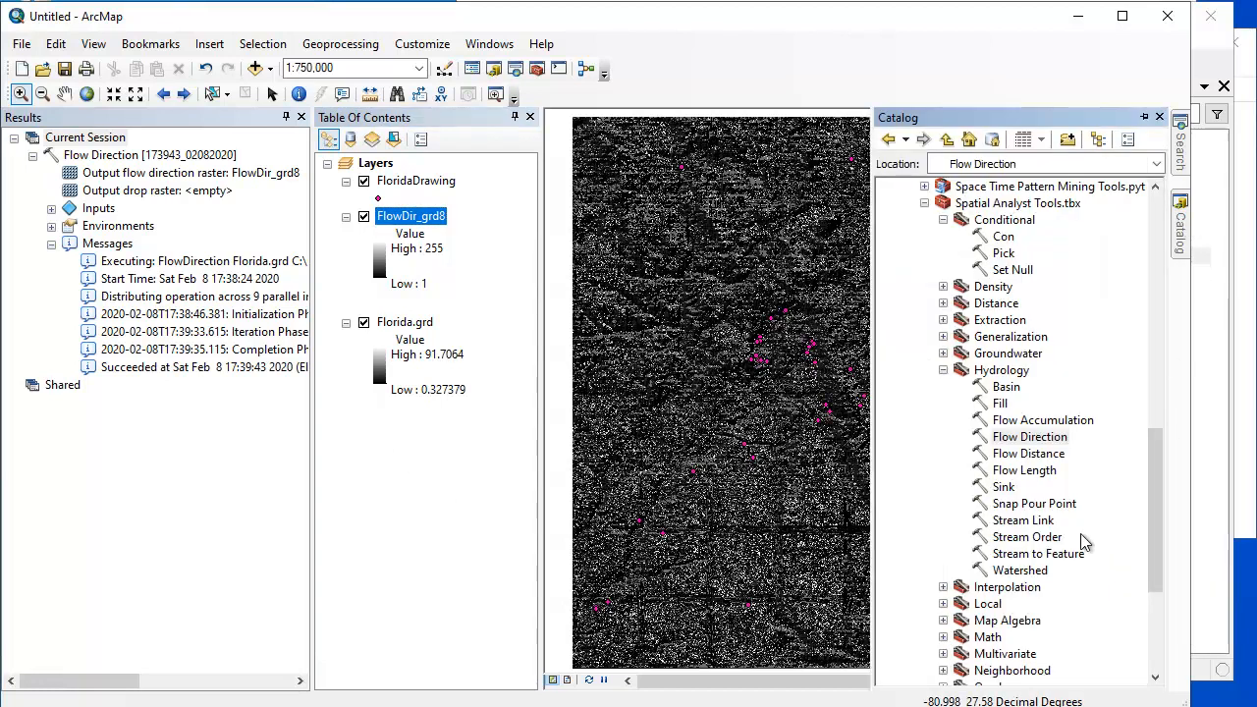
left_click_drag(1163, 503, 1163, 542)
double_click(1029, 457)
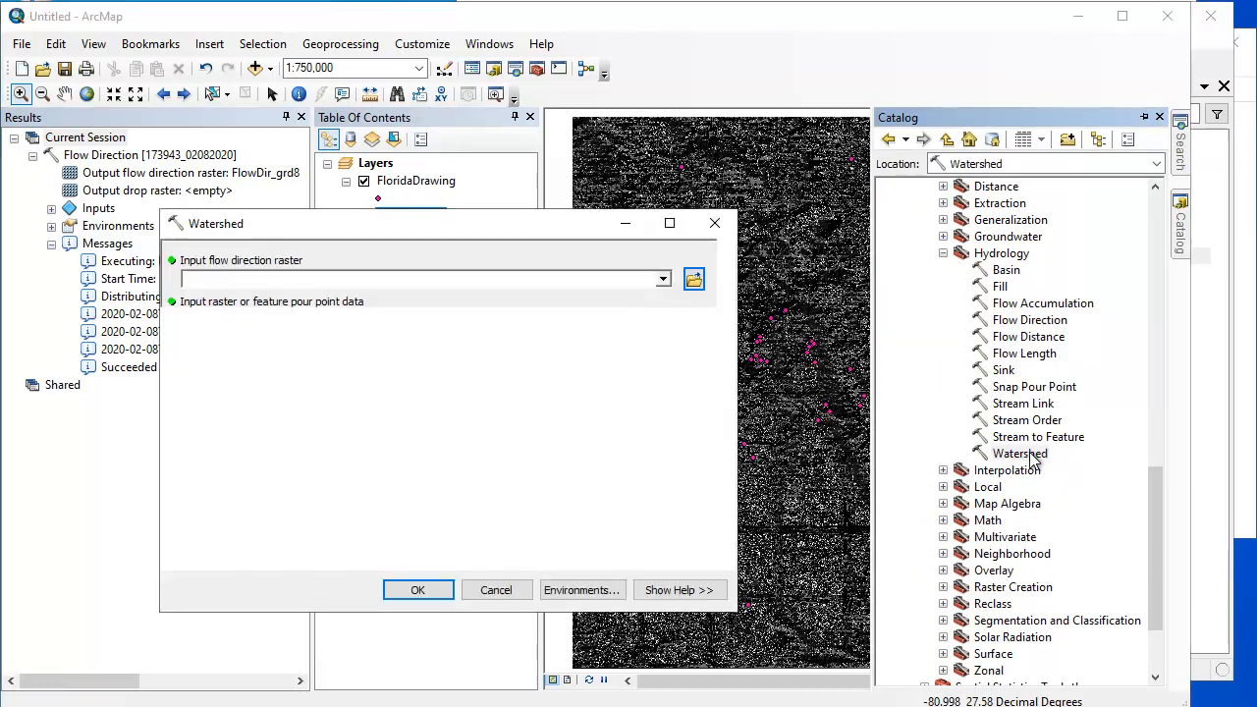
left_click(662, 280)
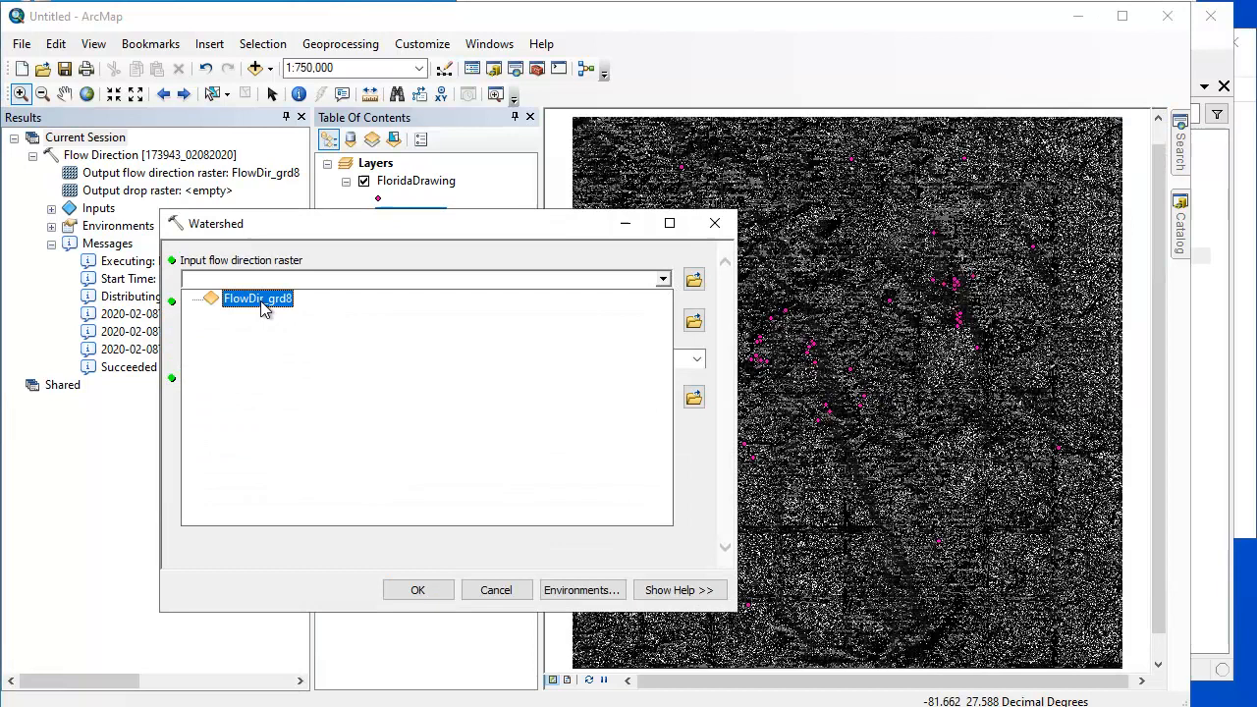
left_click(435, 591)
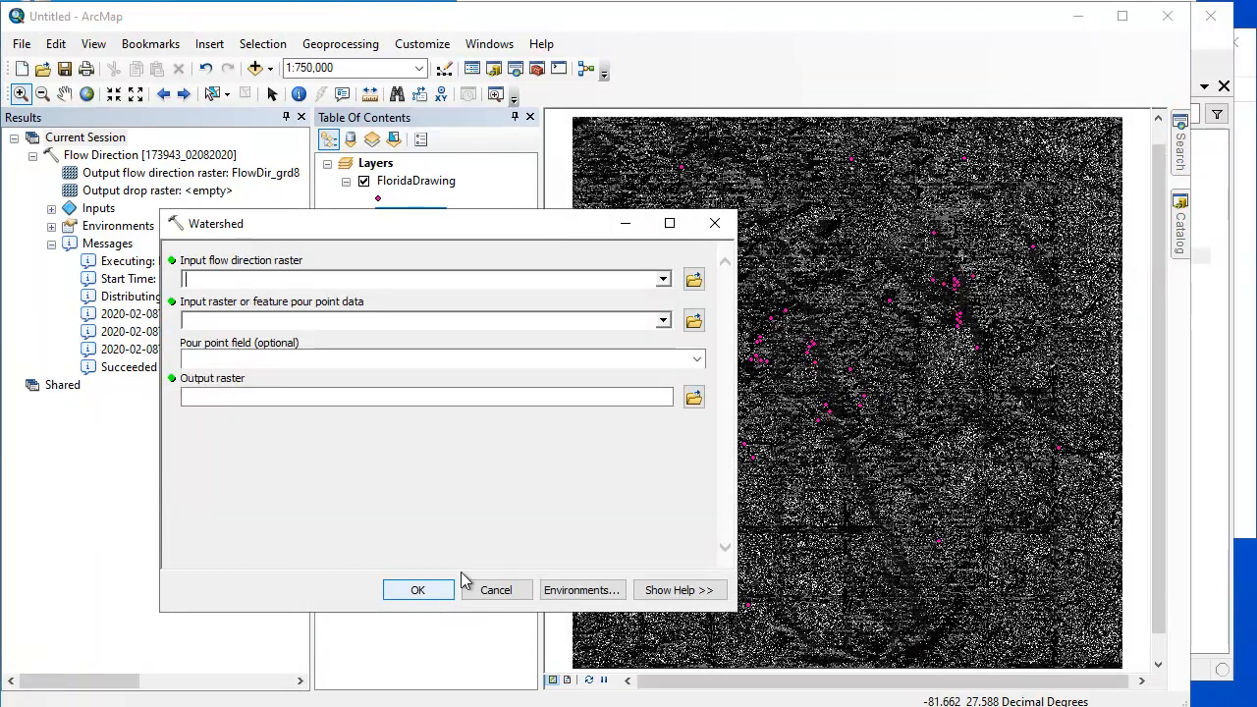
left_click(663, 280)
left_click(253, 305)
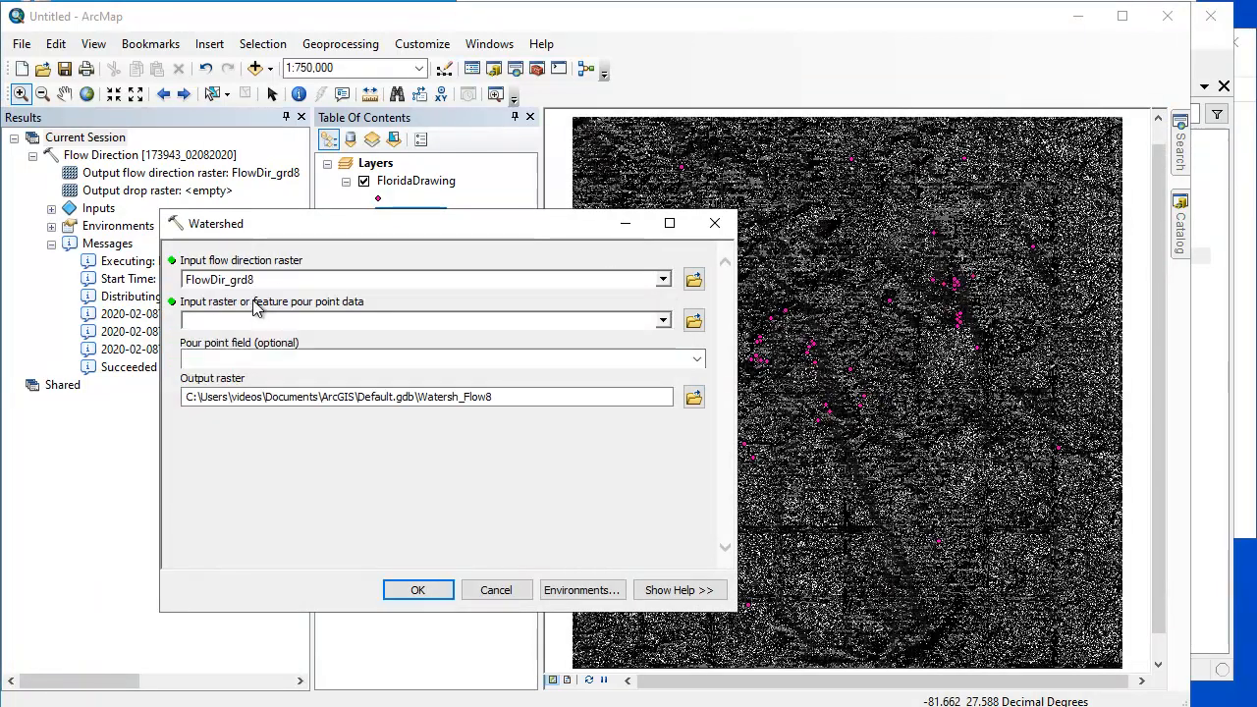
left_click(663, 320)
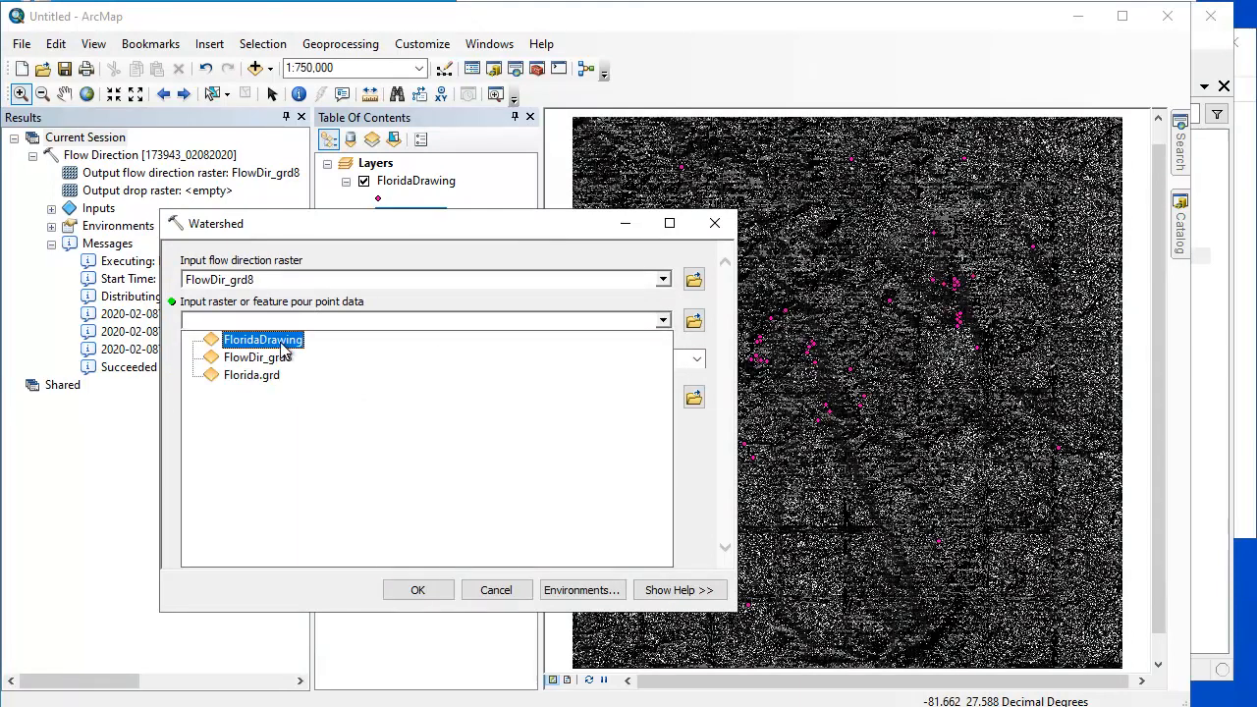
left_click(283, 341)
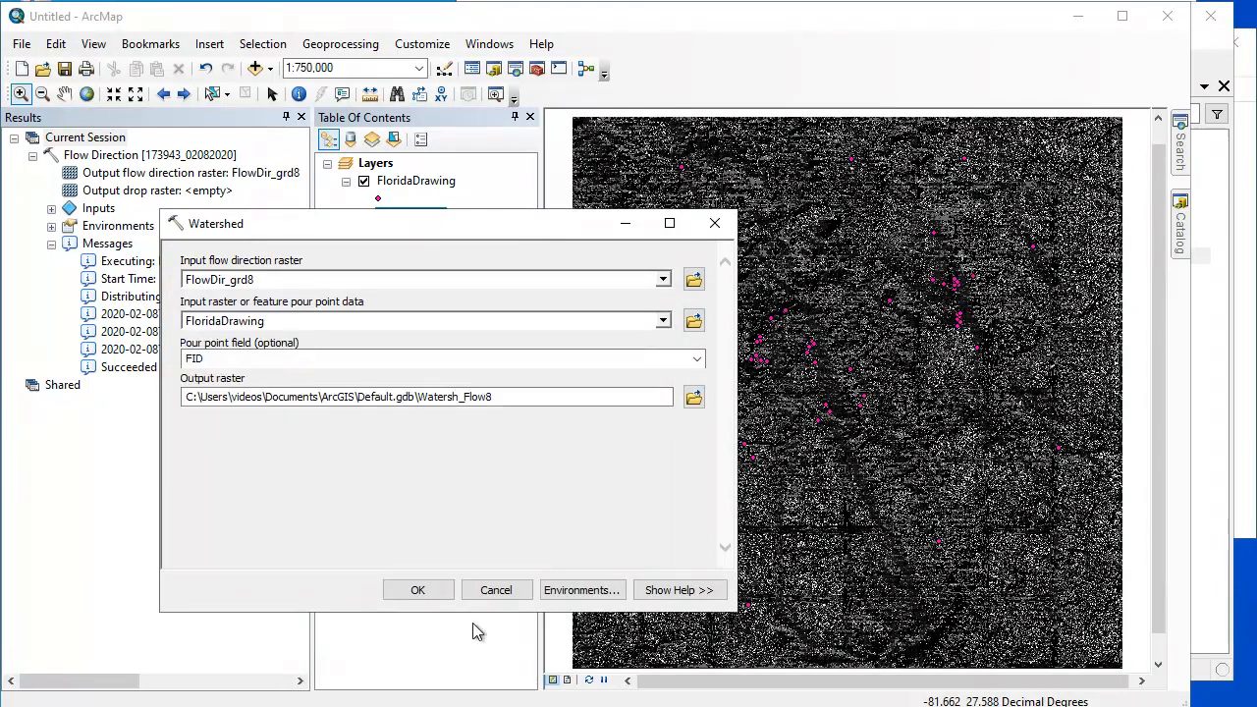
left_click(417, 590)
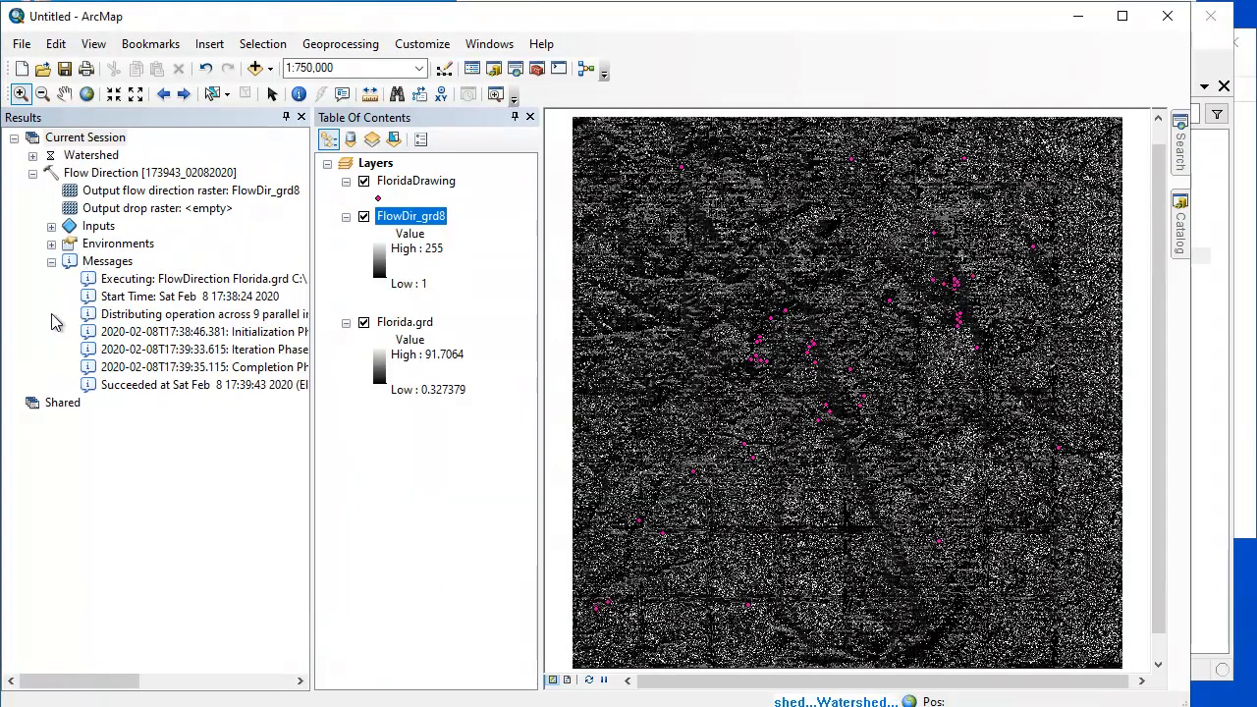
left_click(32, 155)
left_click(51, 226)
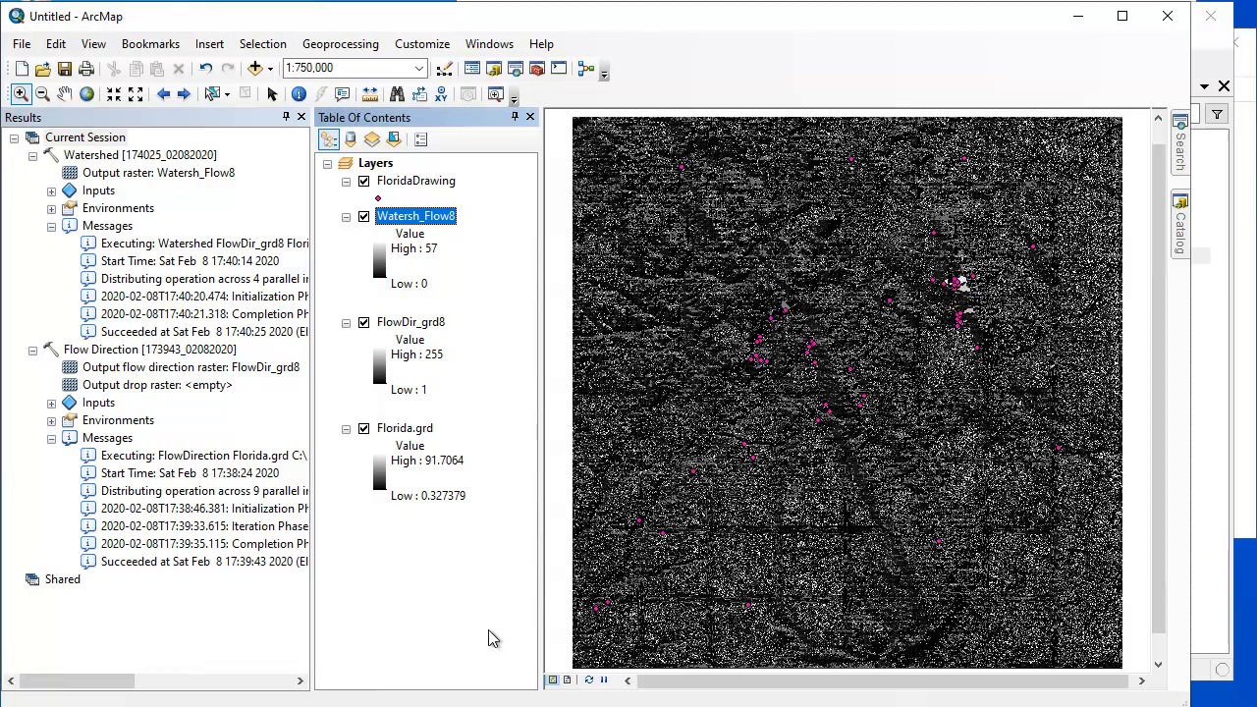
- Hide the FlowDir_grd8 and Watersh_Flow8 layers, and compare the map with the one in Manifold System before returning to ArcMap
left_click(363, 322)
left_click(363, 217)
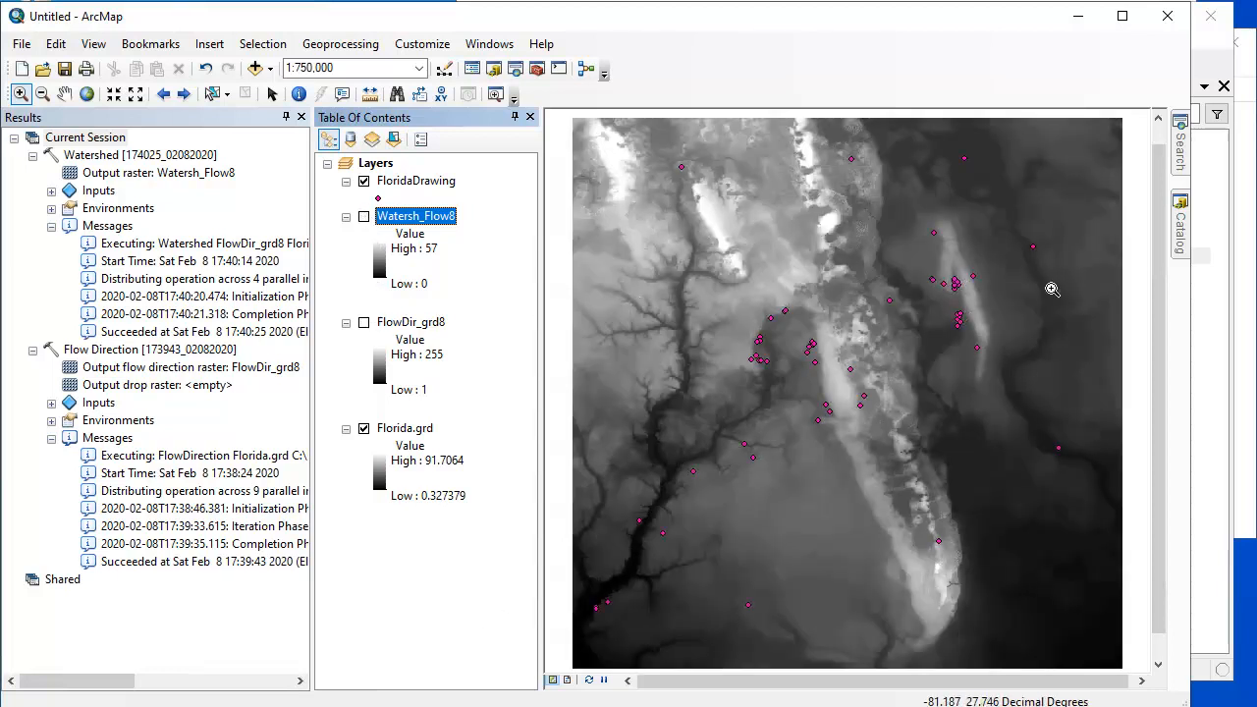
left_click(1209, 542)
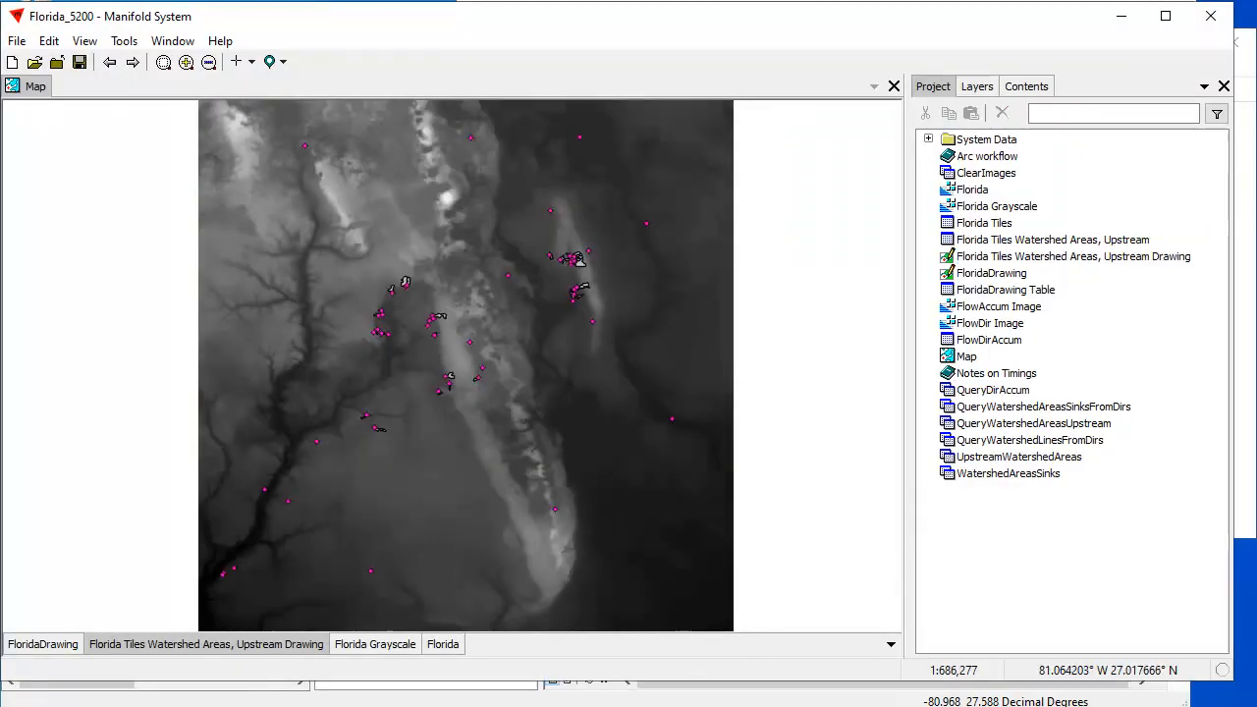
left_click(830, 697)
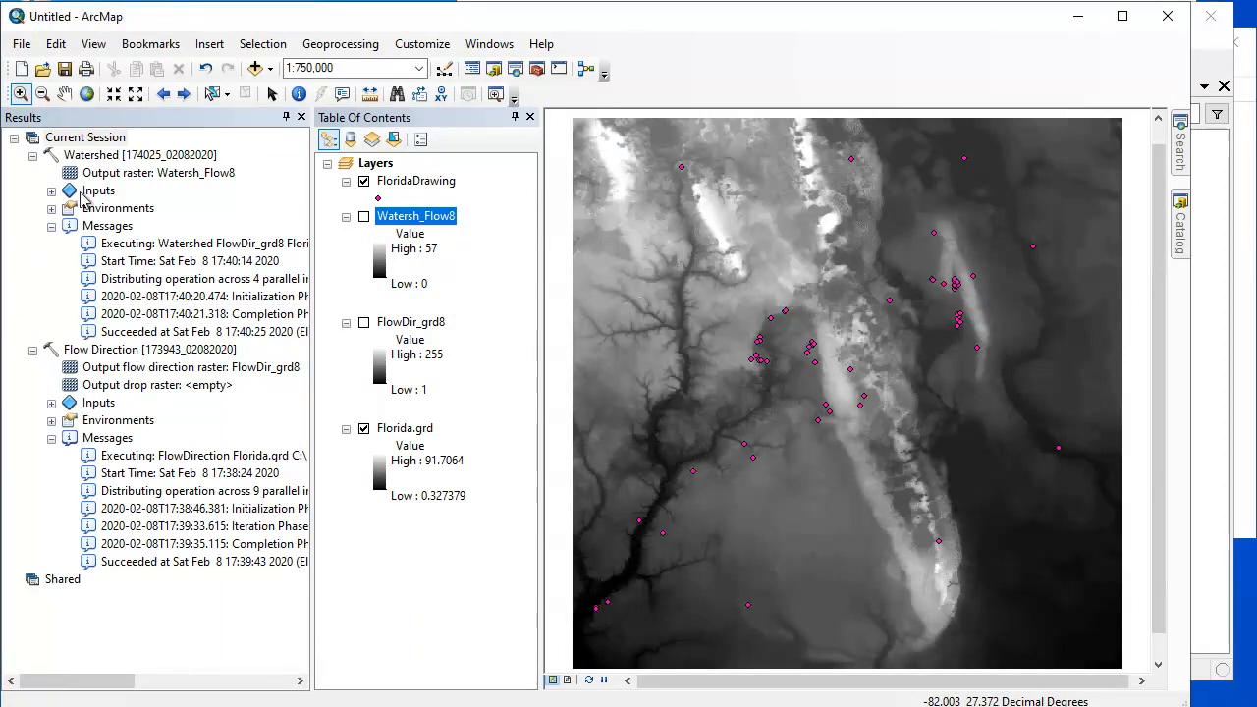
- Collapse the existing tool results and run Raster to Polygon on Watersh_Flow8 with the Value field and simplified polygons, outputting RasterT_Watersh5
left_click(32, 155)
left_click(32, 173)
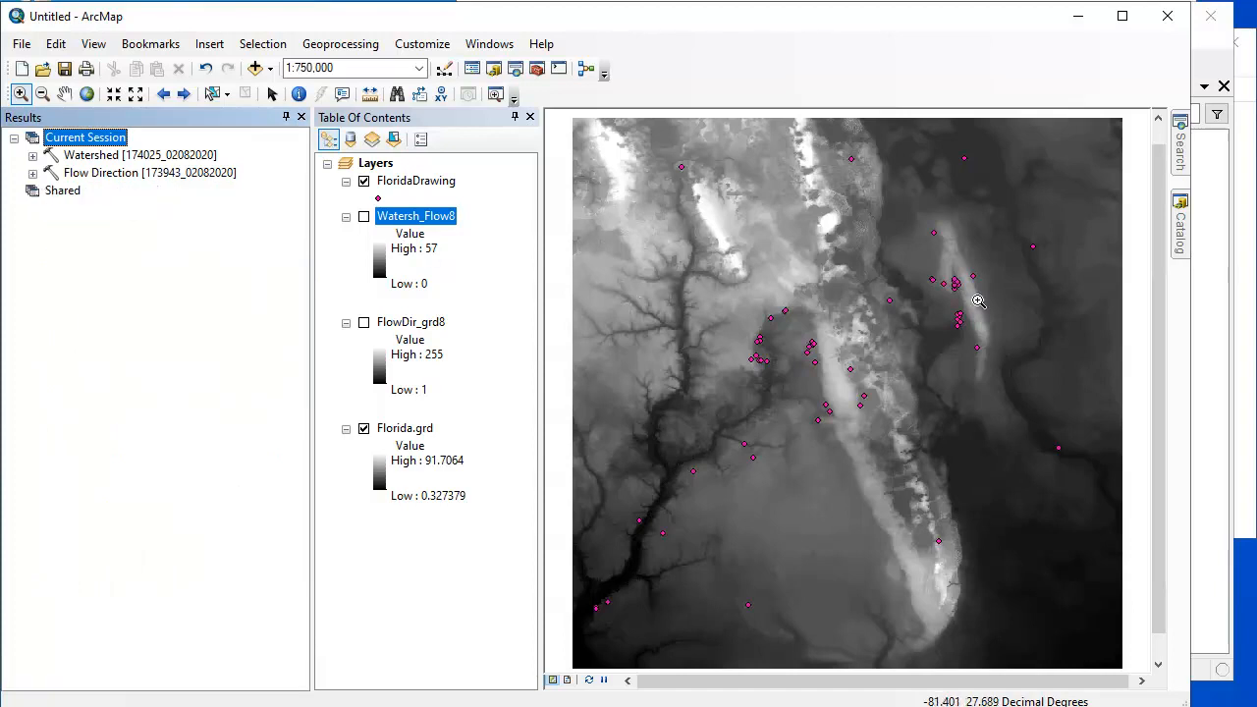
left_click(1180, 214)
left_click_drag(1158, 548, 1155, 325)
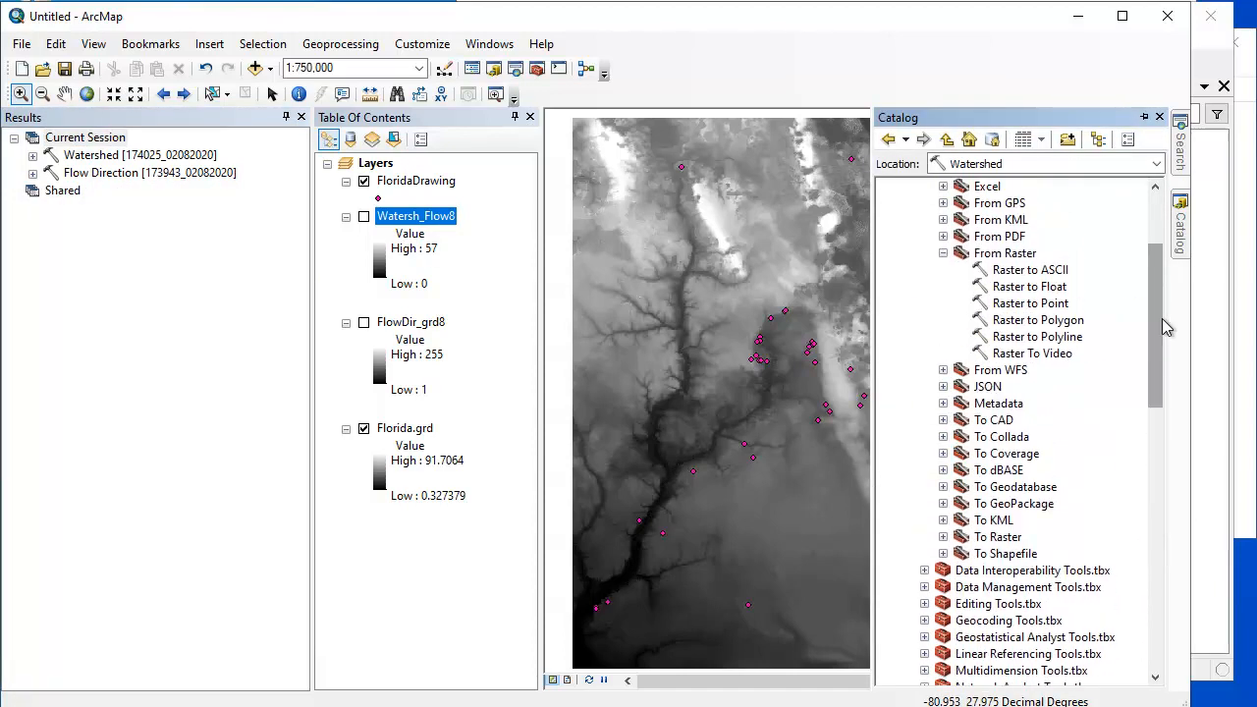
double_click(1039, 321)
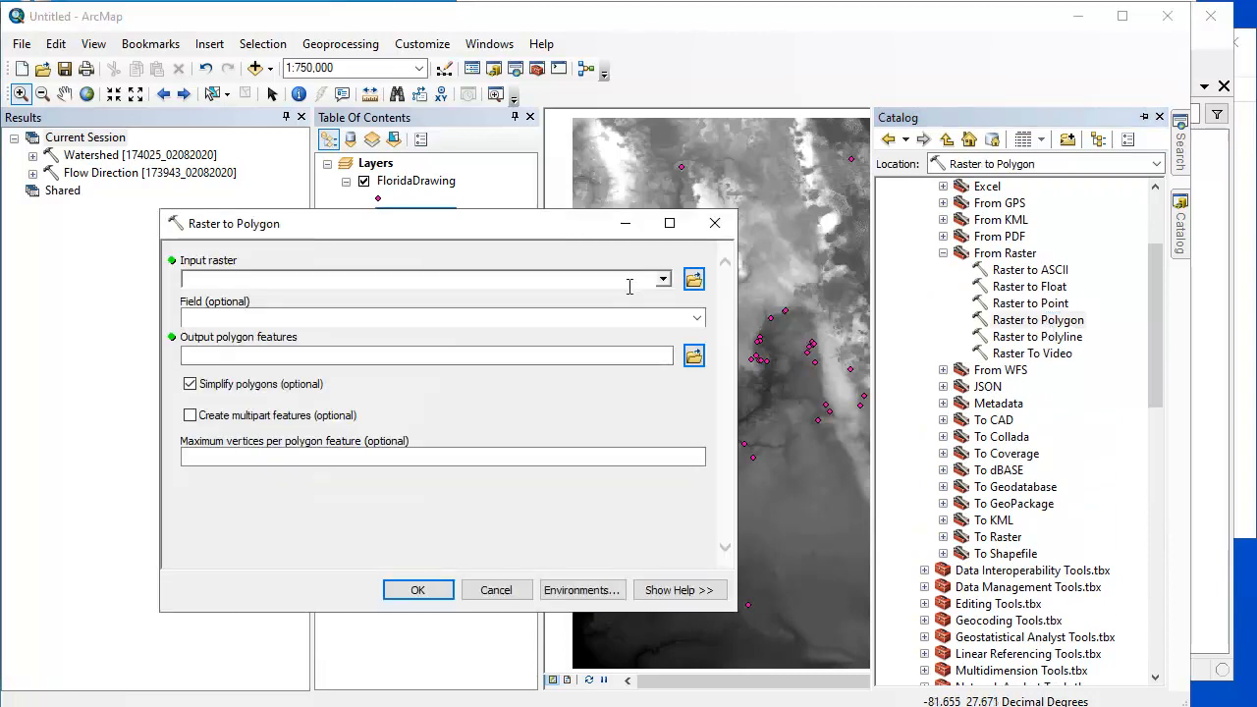
left_click(664, 280)
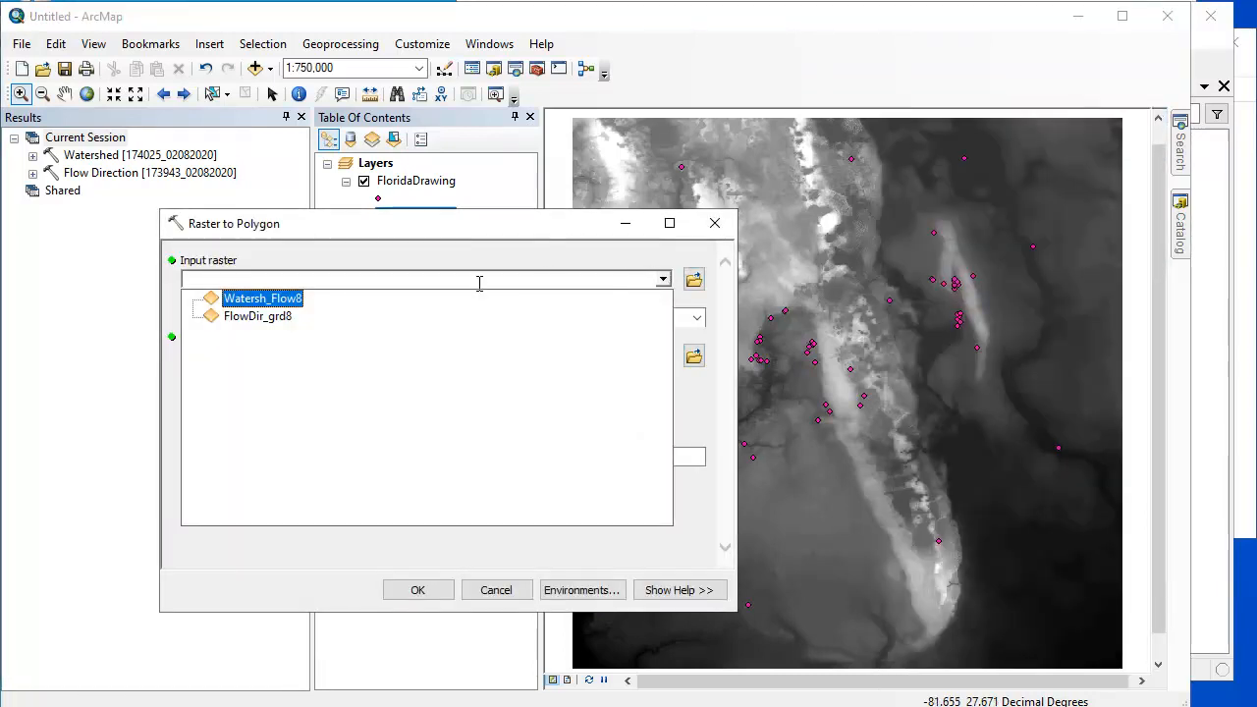
left_click(292, 297)
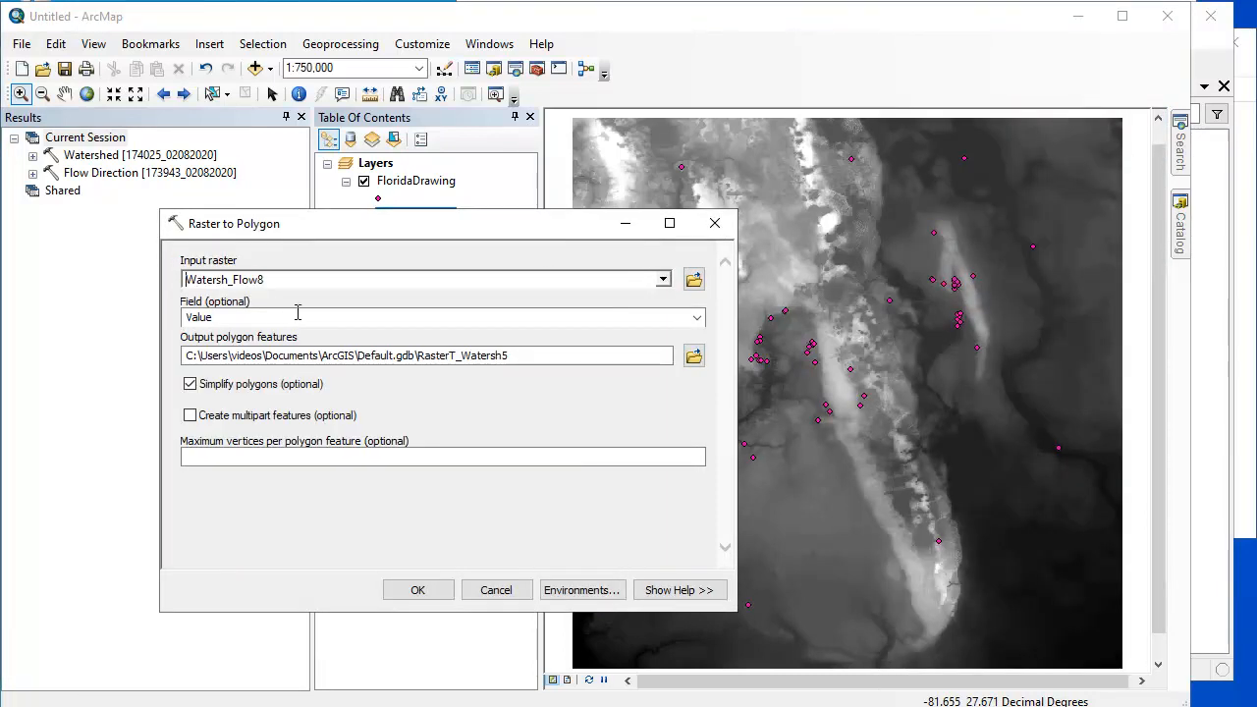
left_click(424, 590)
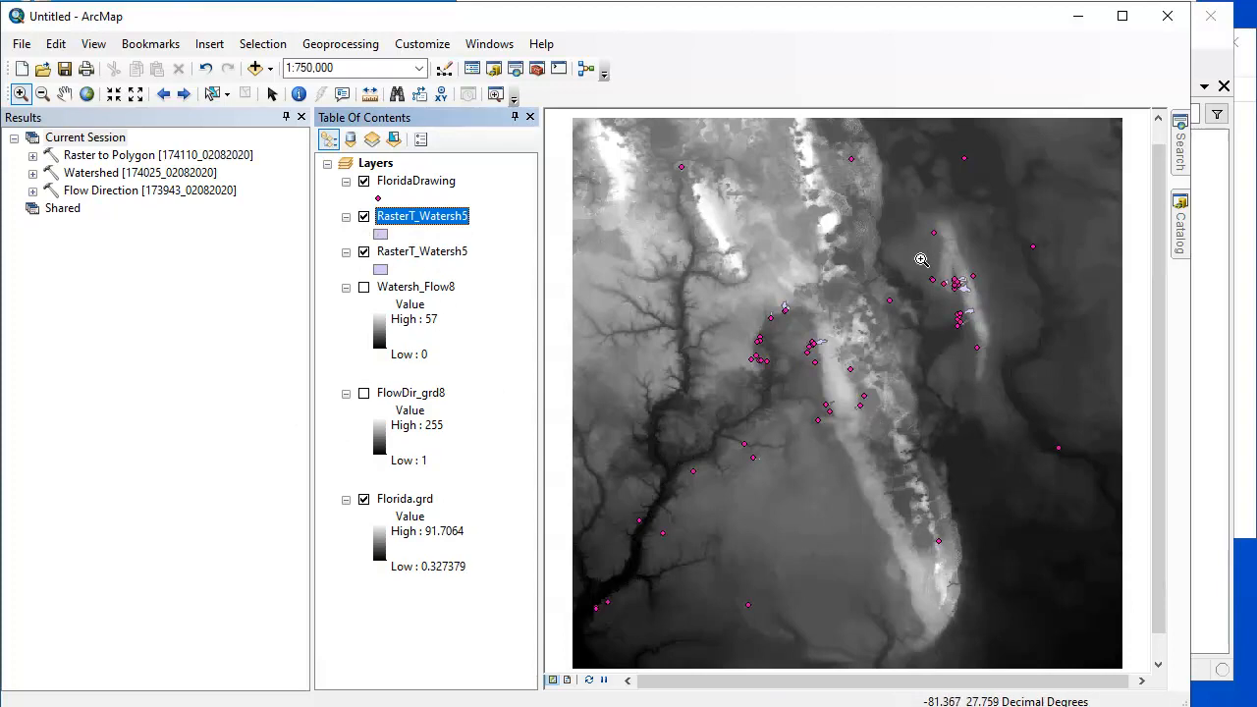
- Zoom to the eastern cluster of watershed areas in ArcMap, and zoom to the same cluster in Manifold System for comparison
left_click_drag(911, 262, 1026, 339)
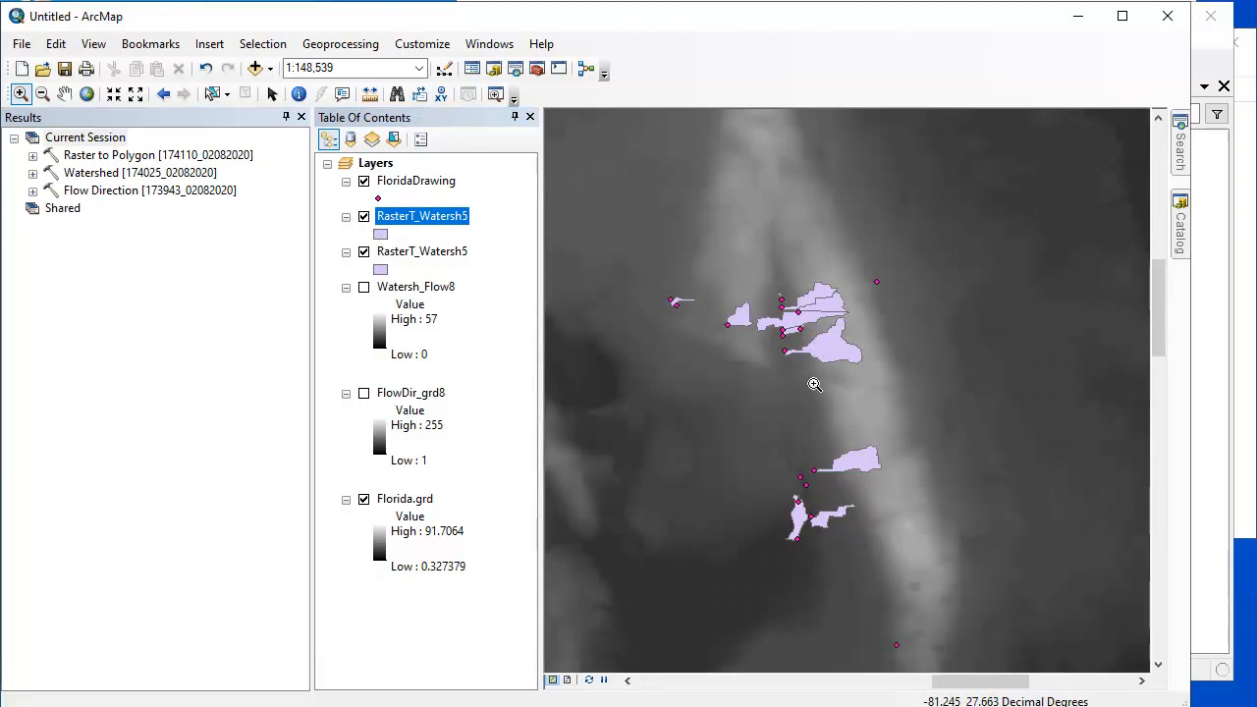
left_click(1215, 639)
left_click_drag(550, 241, 622, 294)
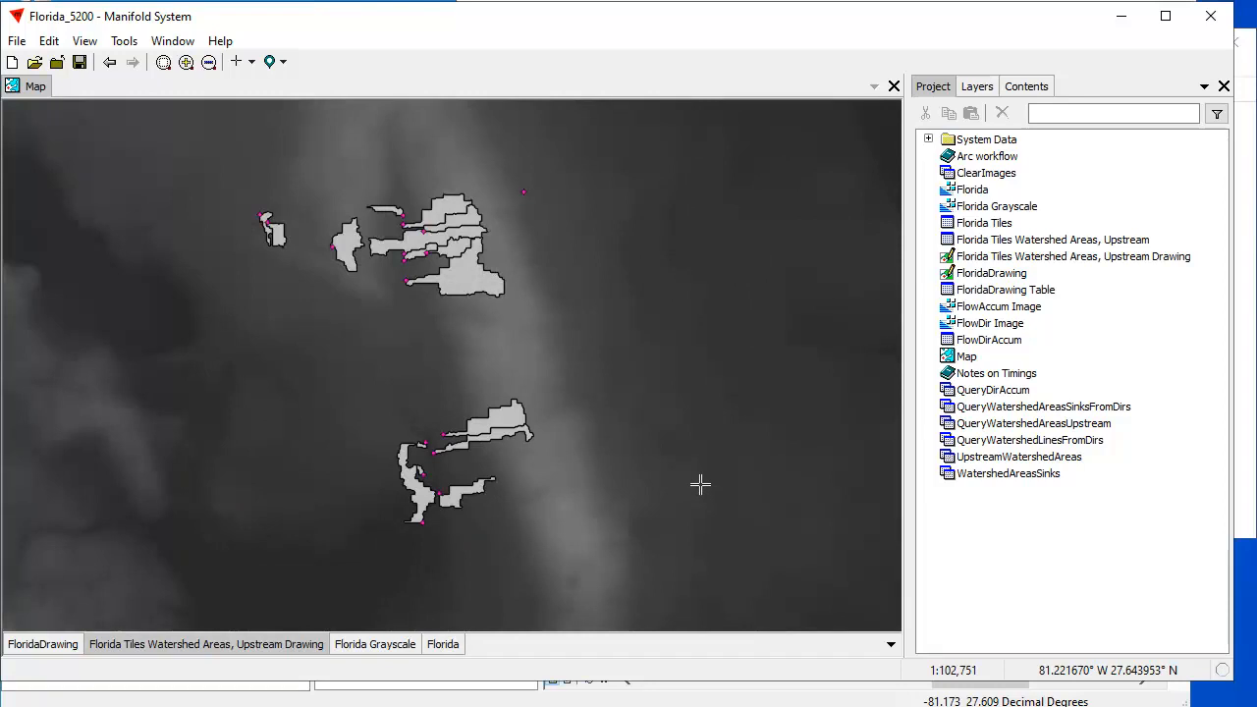
- Remove the upstream watershed areas layer from the map and delete the Florida Tiles Watershed Areas, Upstream table and drawing from the project
right_click(214, 644)
left_click(280, 706)
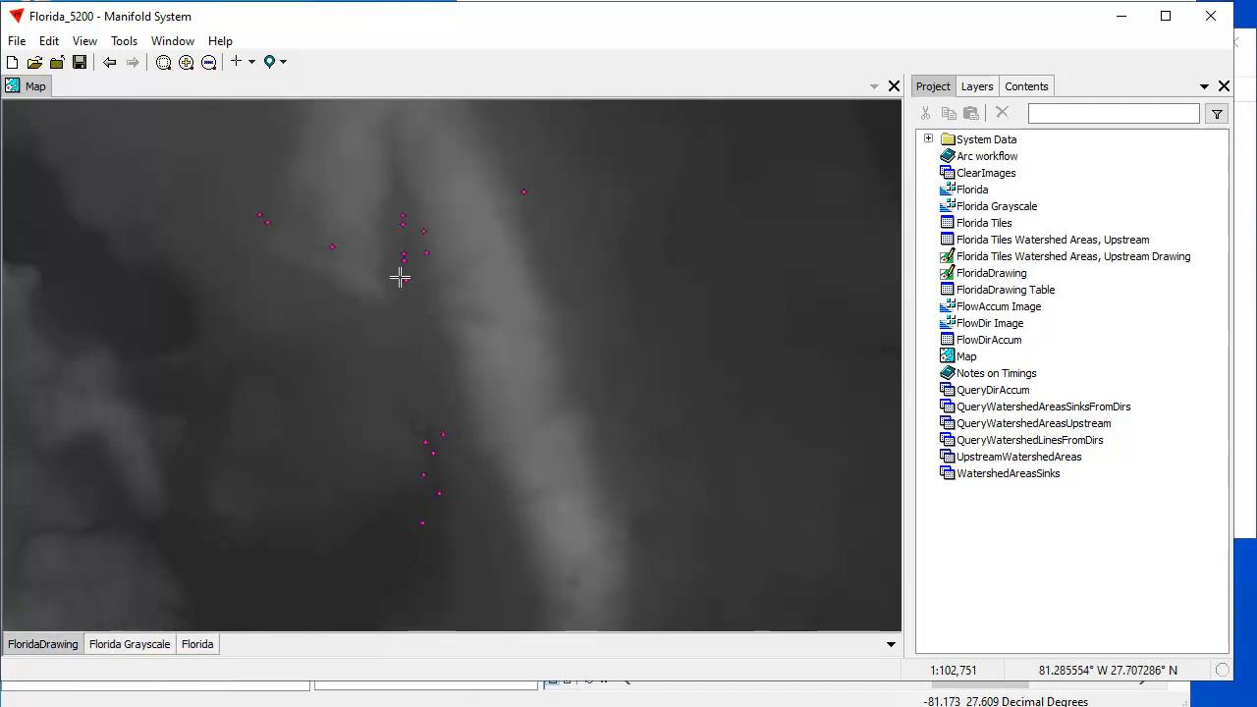
left_click(201, 650)
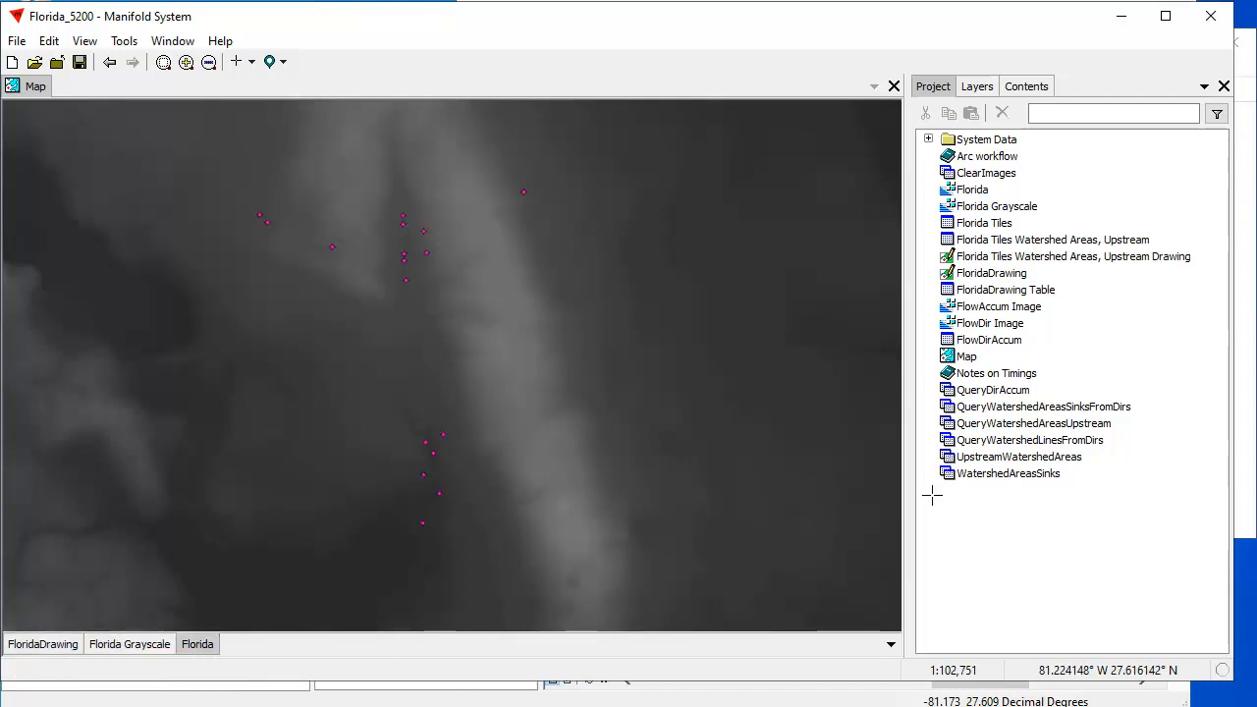
left_click(1051, 257)
left_click(1050, 240, "ctrl")
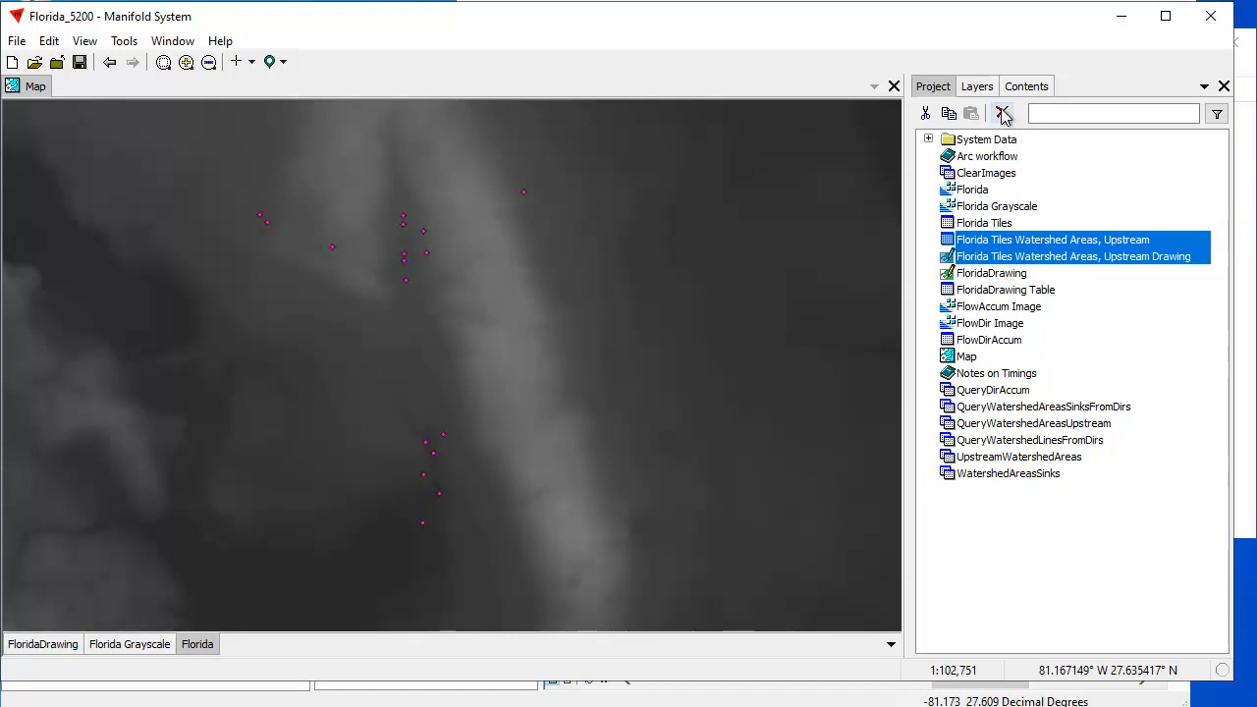
left_click(1002, 113)
left_click(688, 391)
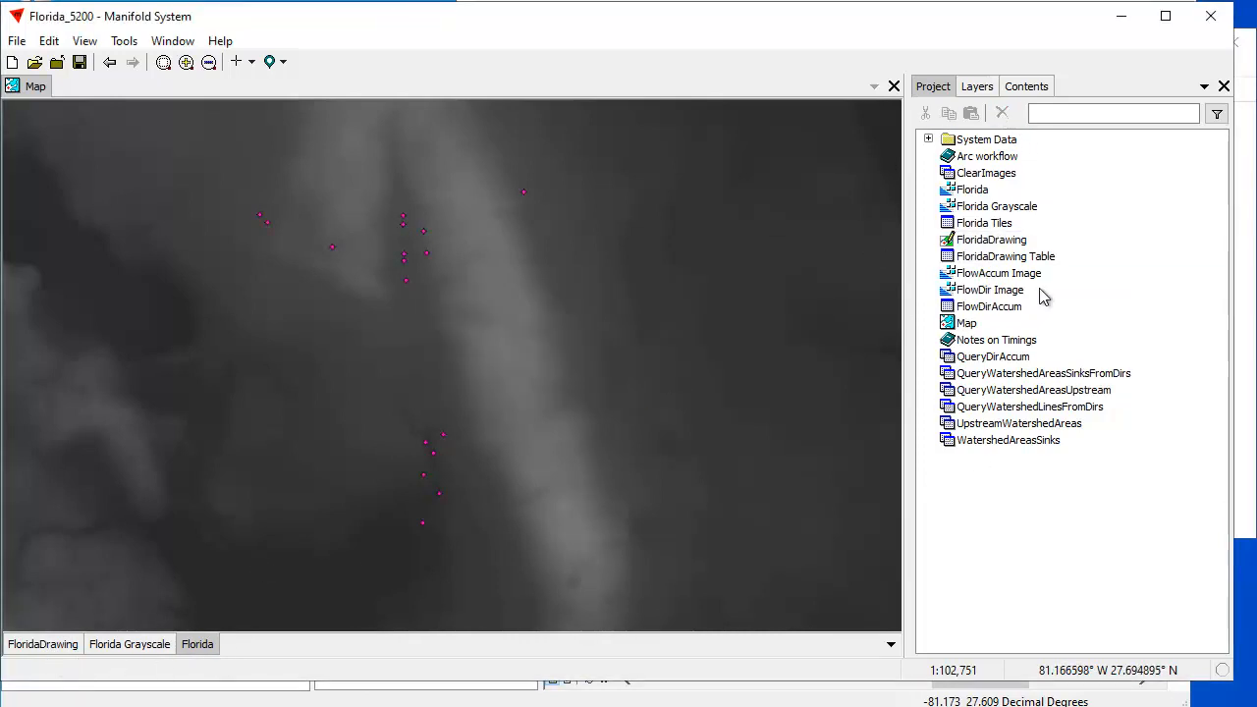
- Run the Watershed Areas, Upstream transform on the Tile field of the Florida layer, adding the result as a component
left_click(1026, 87)
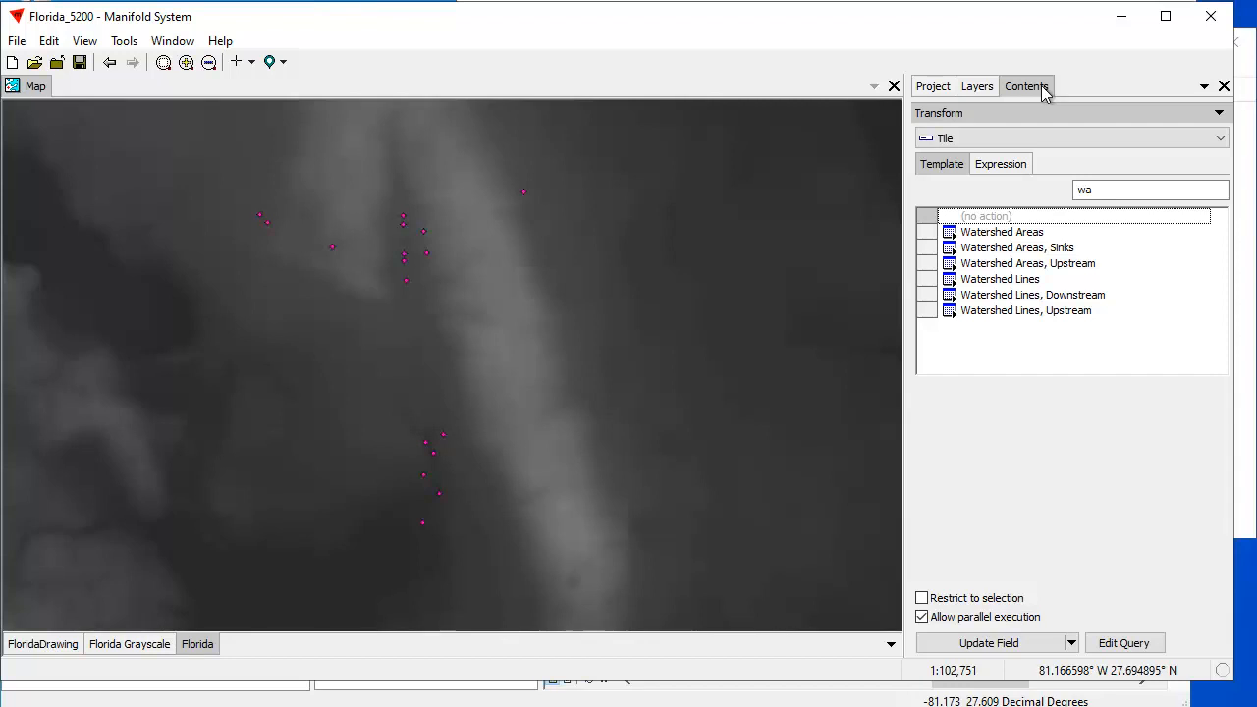
left_click(1051, 265)
left_click(977, 644)
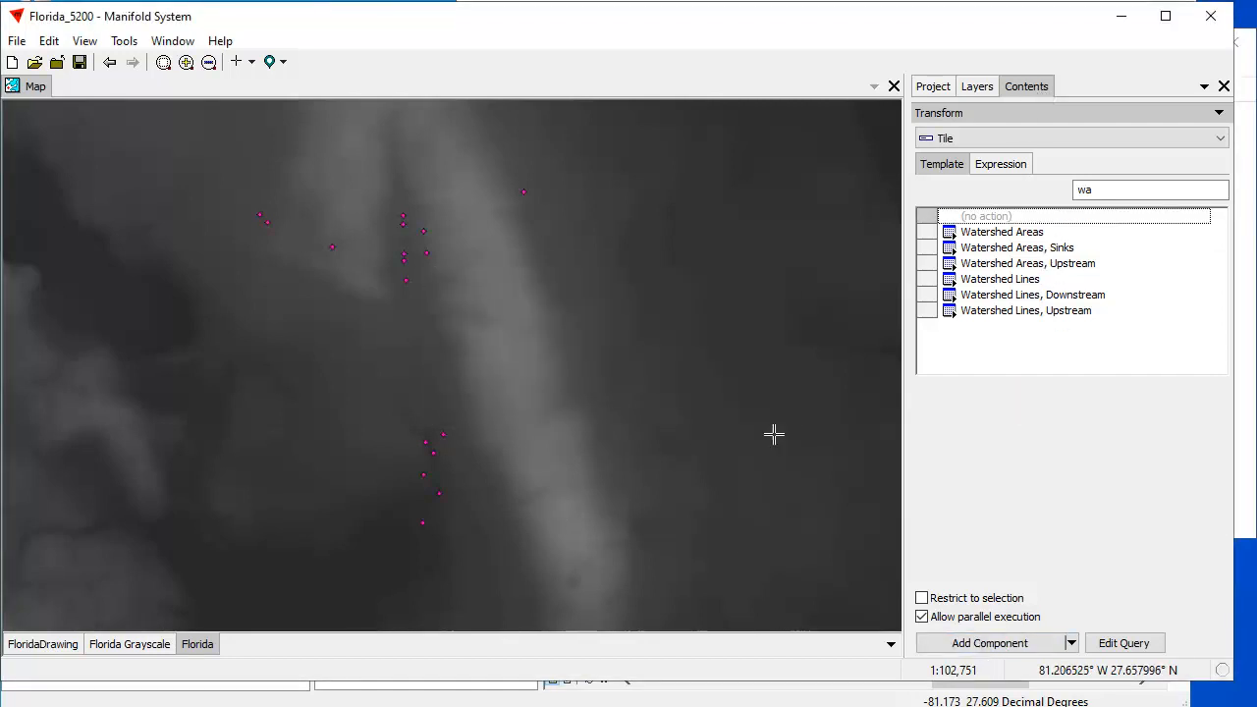
- Add the Florida Tiles Watershed Areas, Upstream Drawing to the map and place its layer directly below FloridaDrawing
left_click(935, 86)
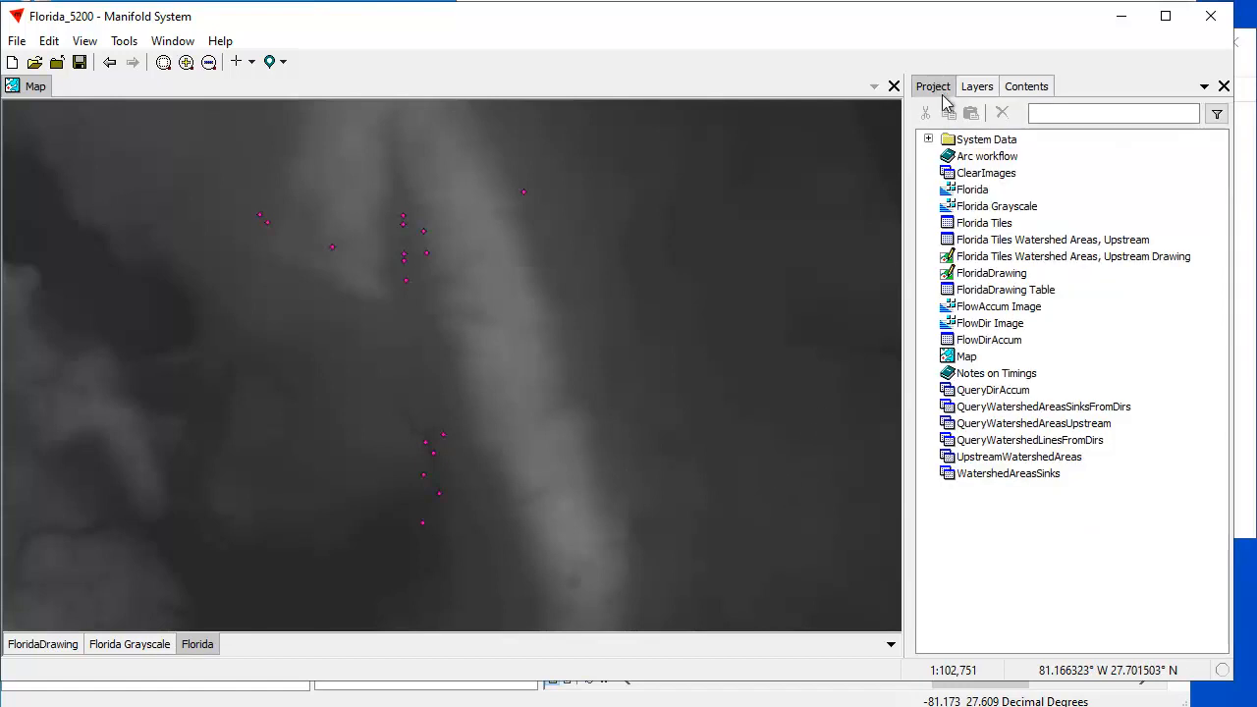
mouse_move(1085, 257)
left_mouse_down()
mouse_move(654, 343)
mouse_move(655, 408)
left_mouse_up()
left_click_drag(360, 656, 142, 655)
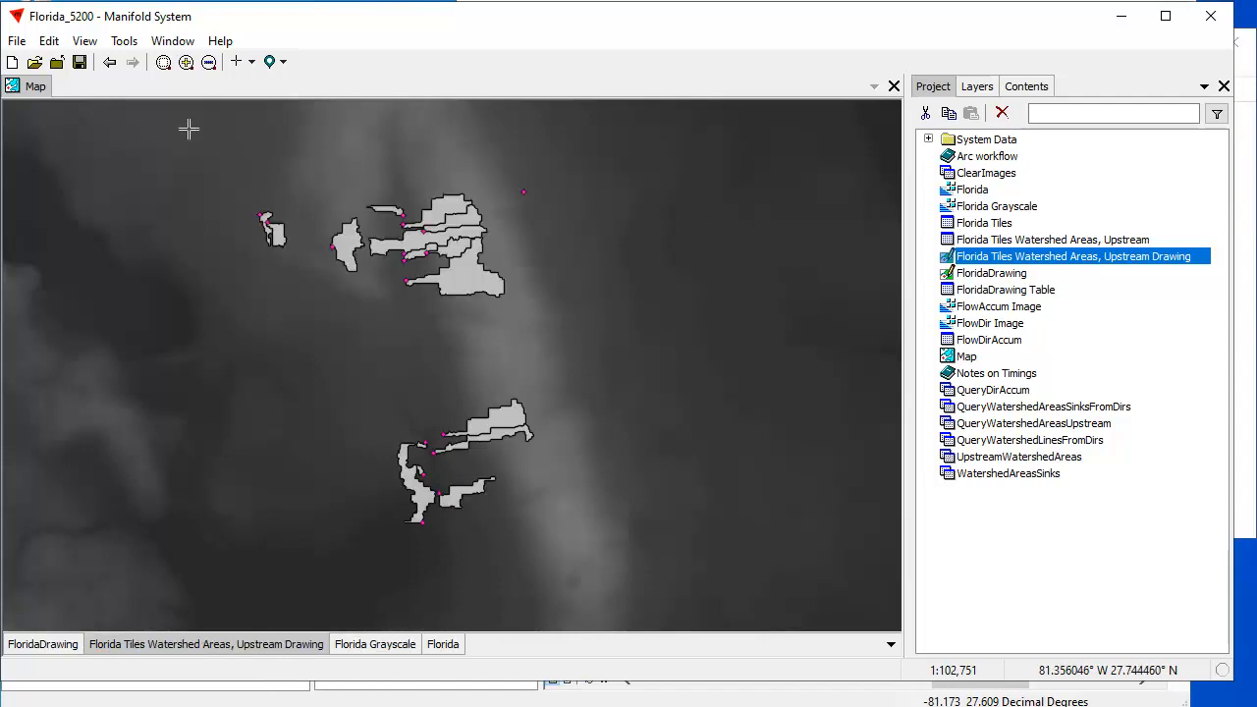
- Return the Manifold map to the whole terrain, switch to ArcMap, and restore its previous whole-terrain extent for comparison
left_click(109, 62)
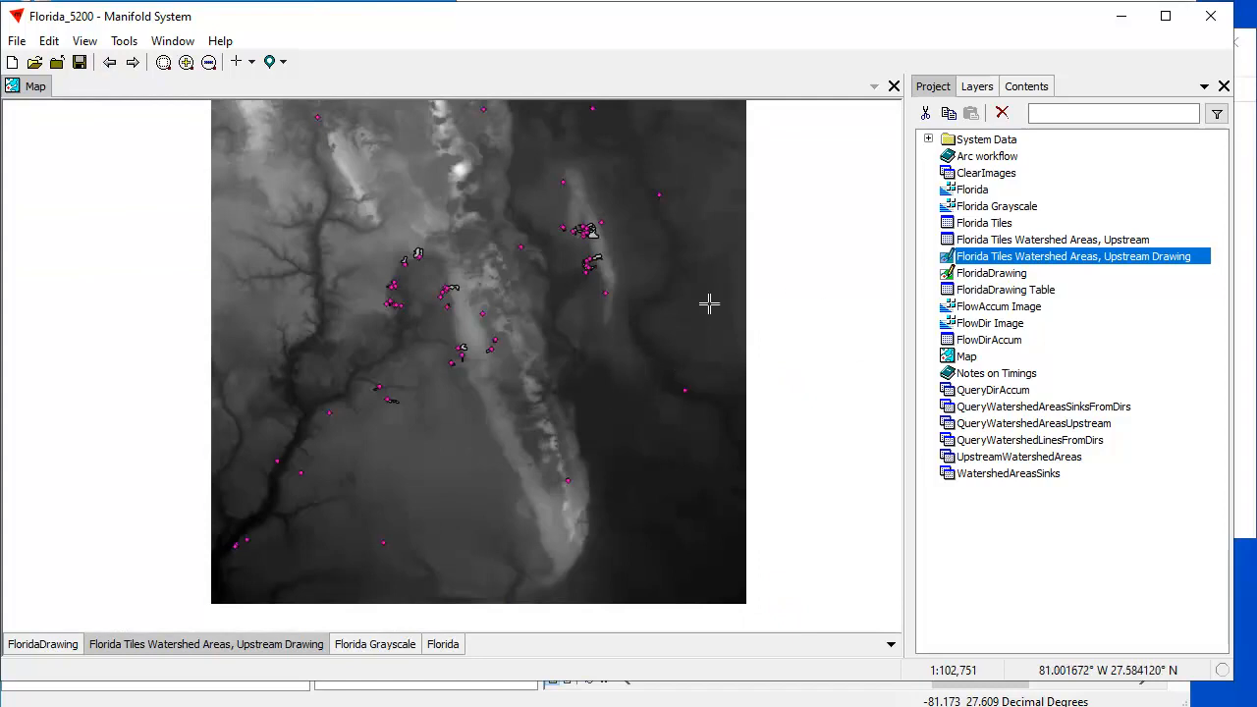
left_click_drag(450, 284, 450, 300)
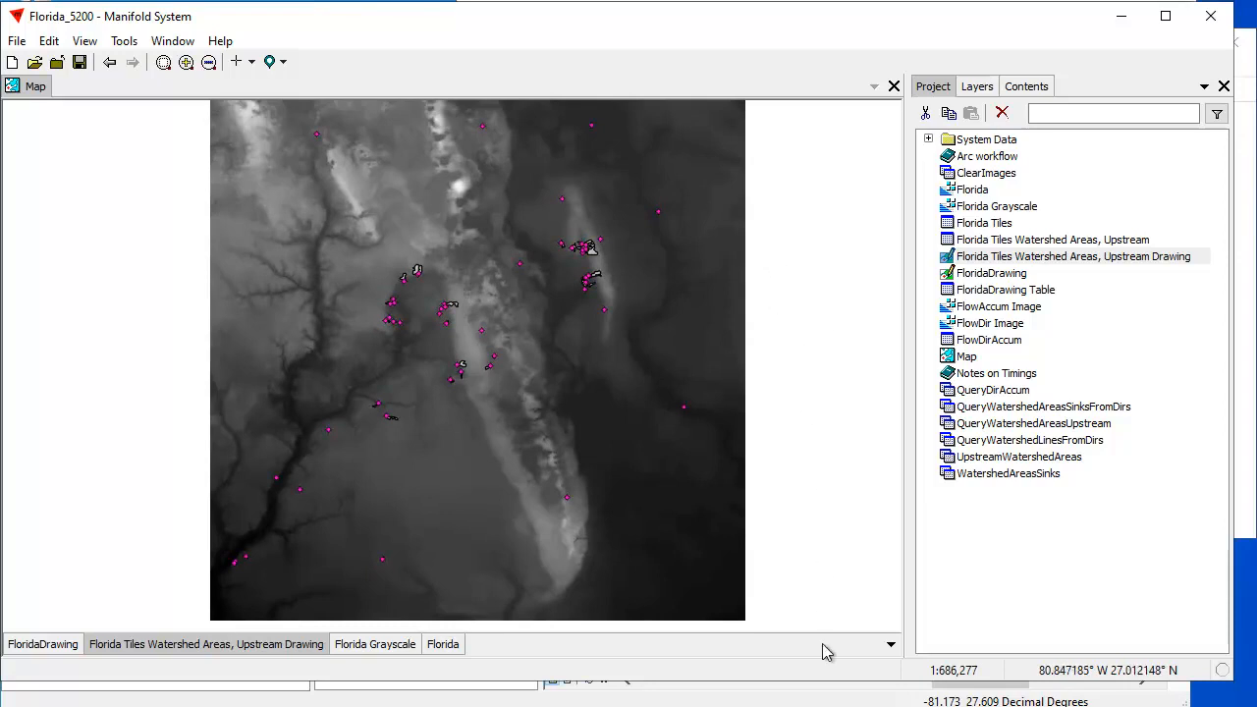
left_click(811, 701)
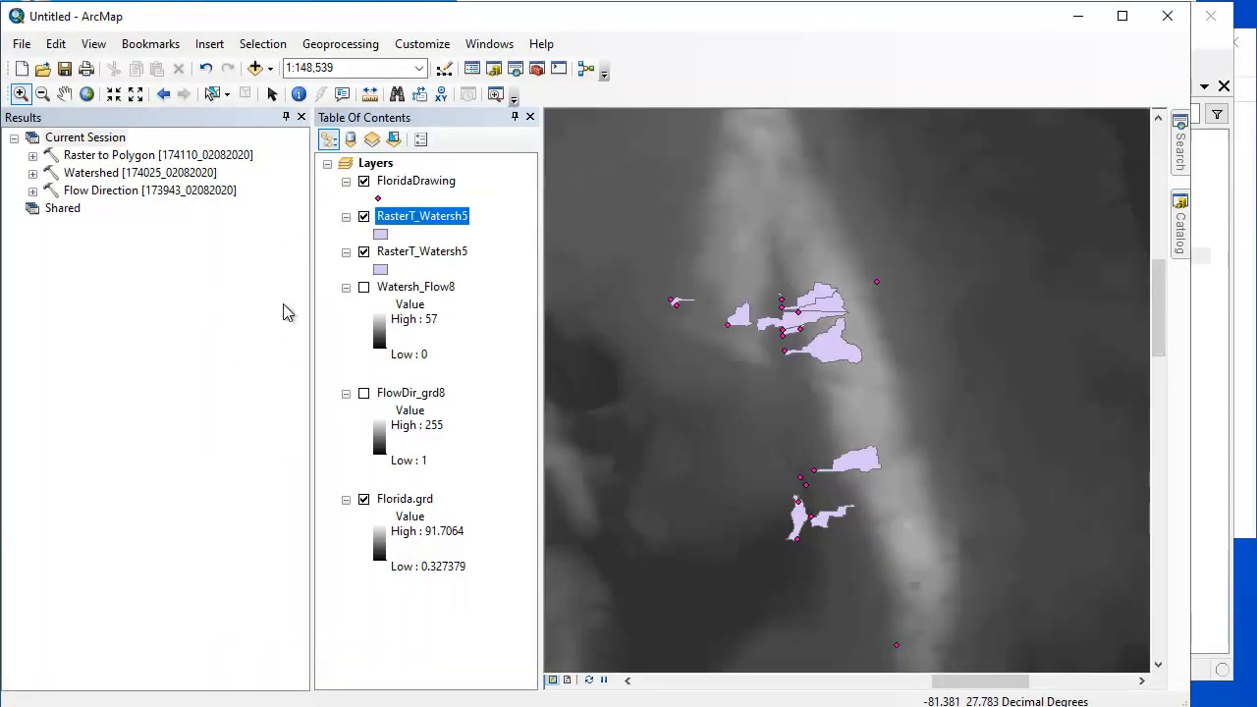
left_click(163, 94)
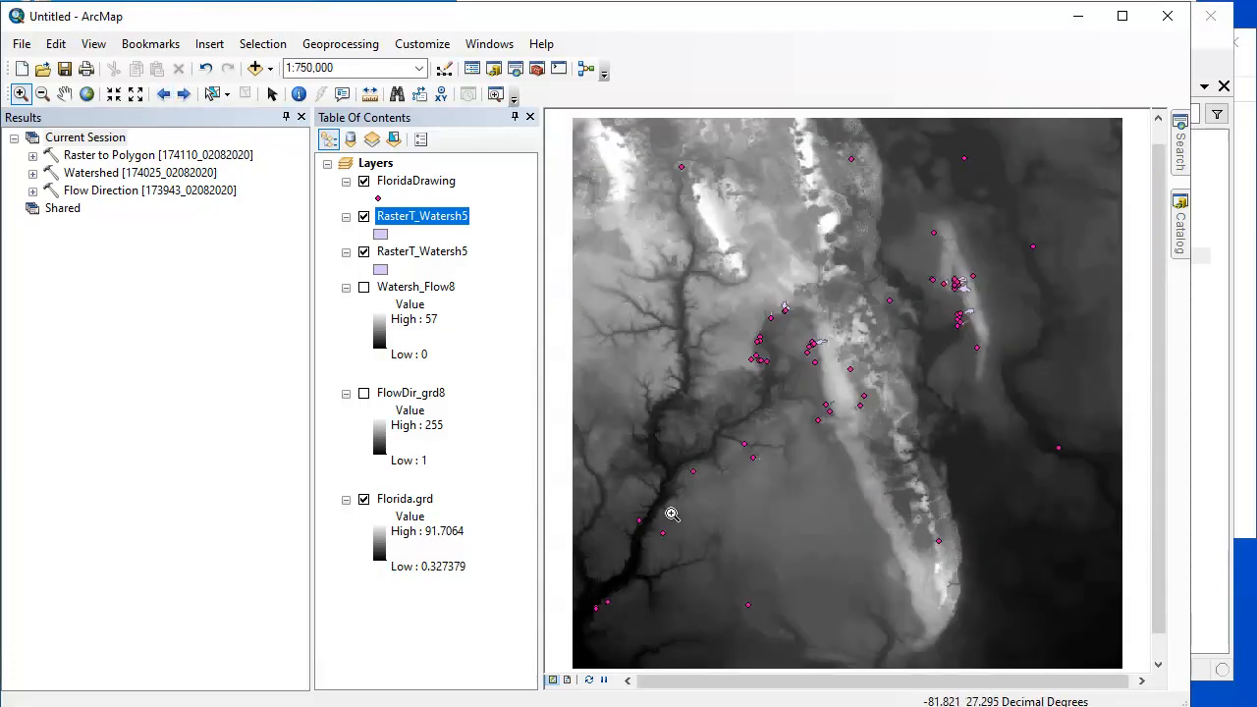
- Look through the Spatial Analyst Hydrology tools in the catalog and expand the Flow Direction result to review its messages
mouse_move(1181, 235)
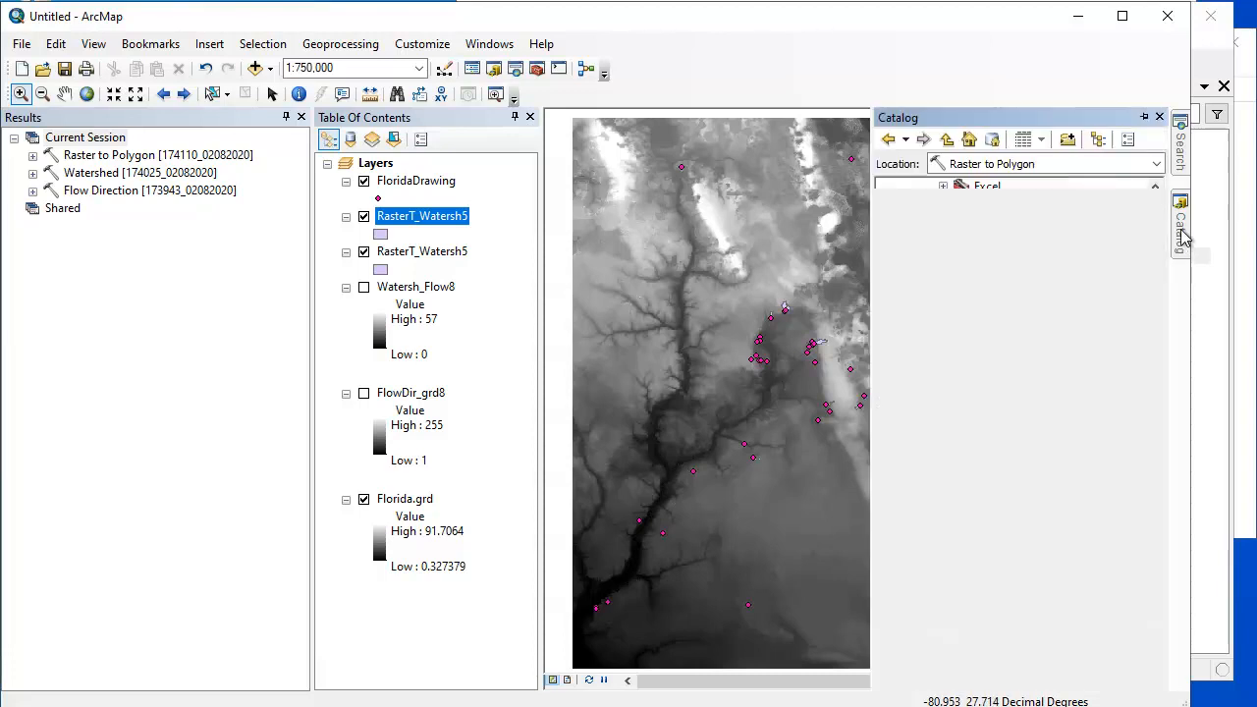
left_click_drag(1155, 294, 1159, 490)
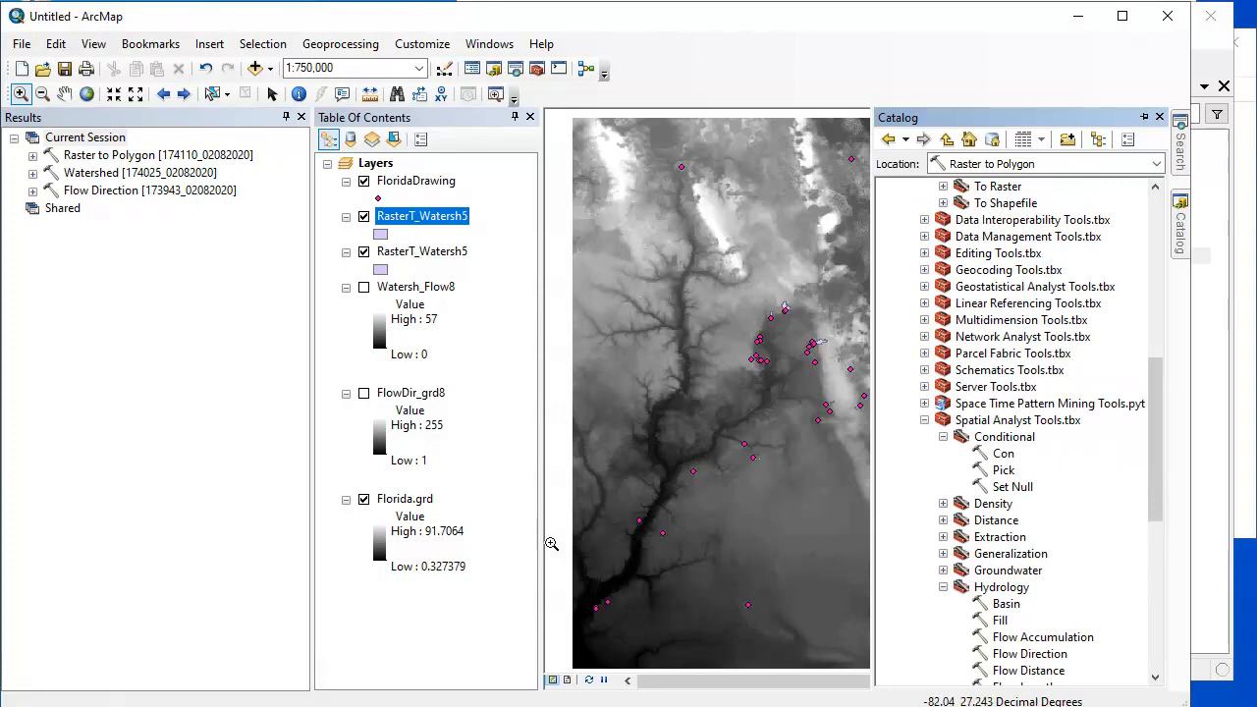
scroll(561, 546, "down", 1)
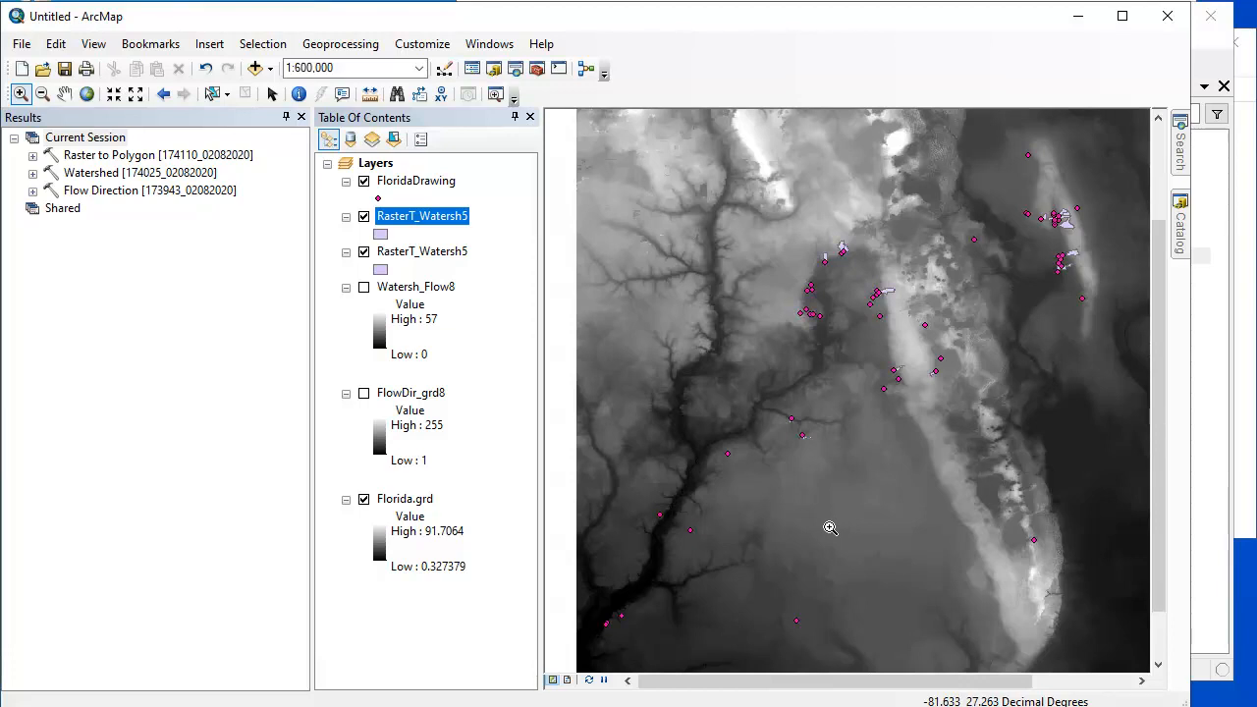
left_click(1182, 239)
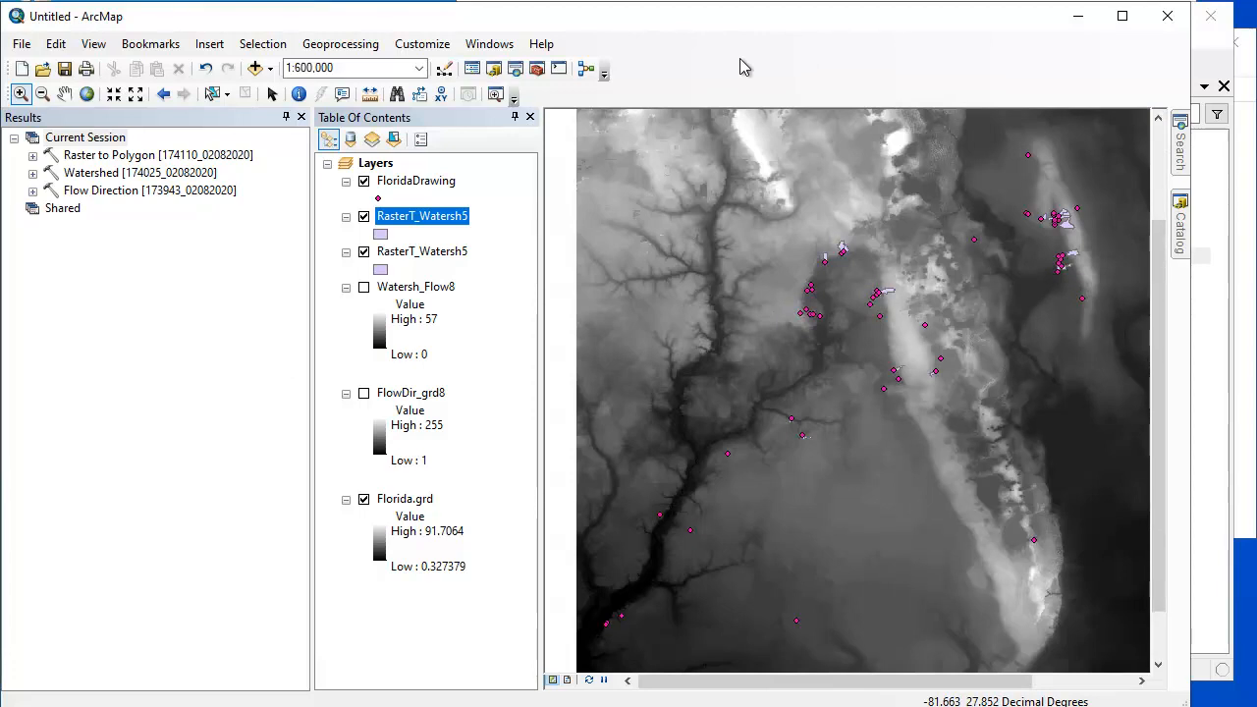
left_click(32, 190)
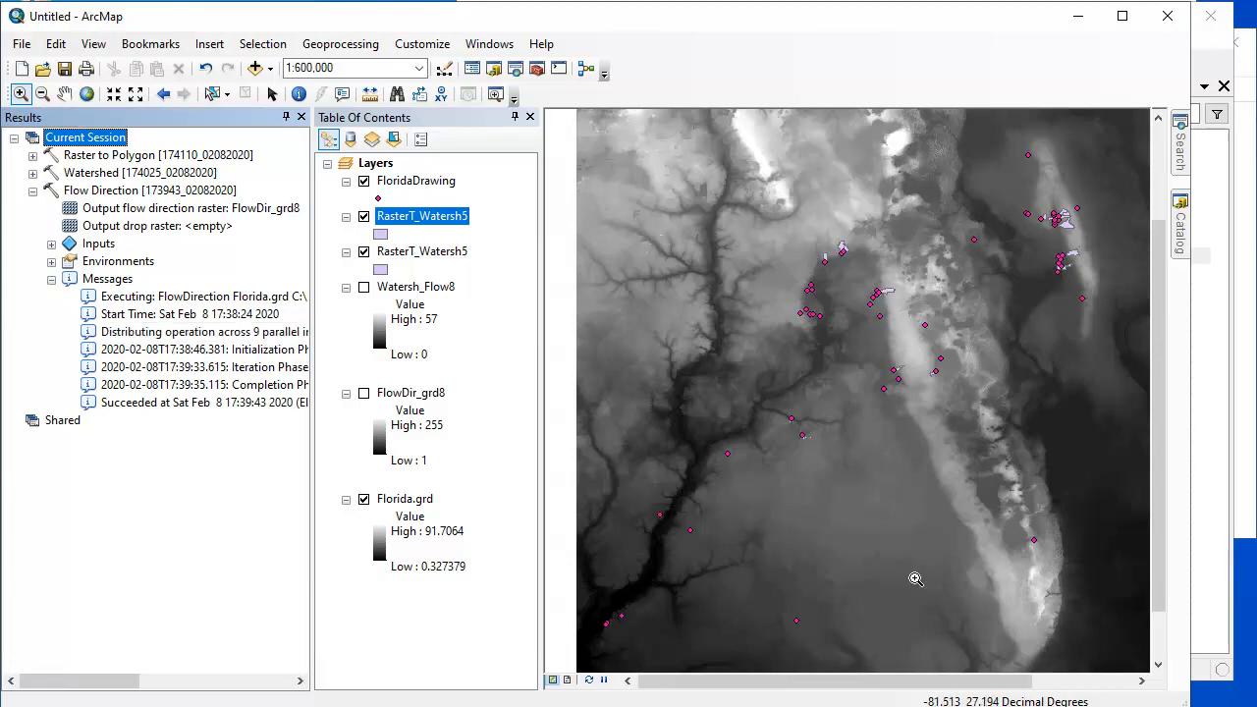
- Switch to Manifold System, delete the Florida Tiles Watershed Areas, Upstream table and drawing, and remove the leftover layer from the map
left_click(1216, 625)
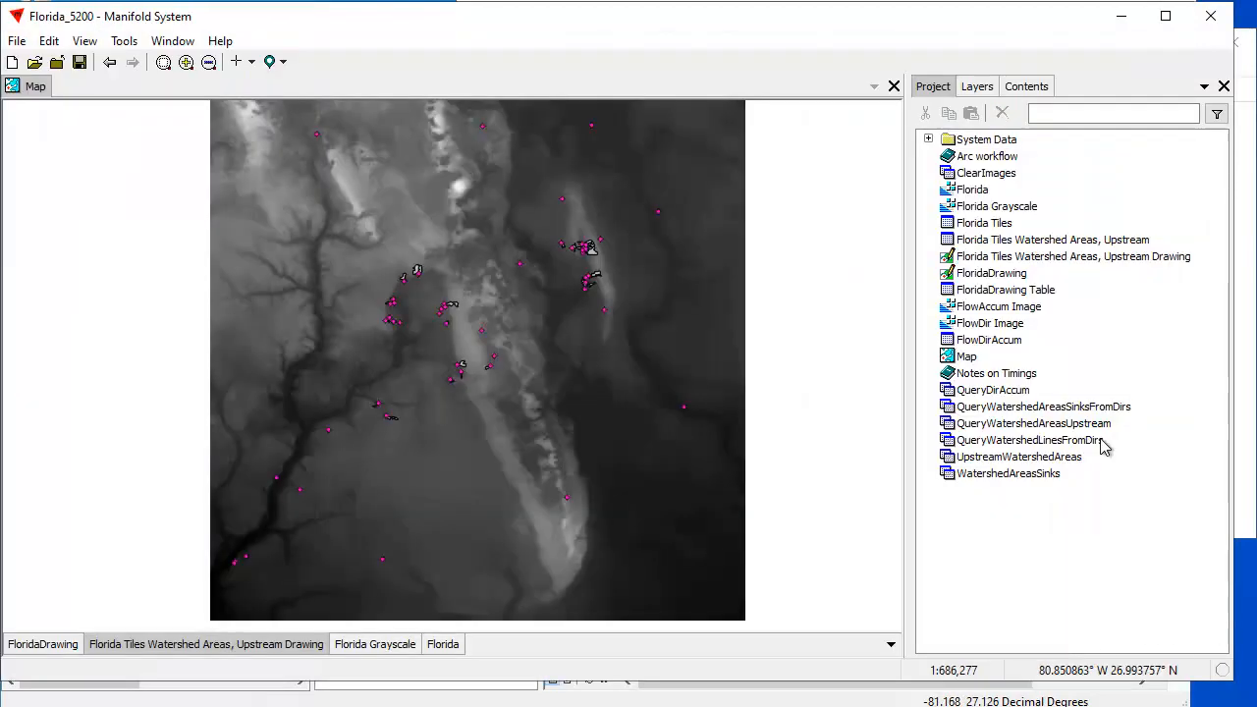
left_click(1085, 257)
left_click(1065, 239, "shift")
left_click(1003, 113)
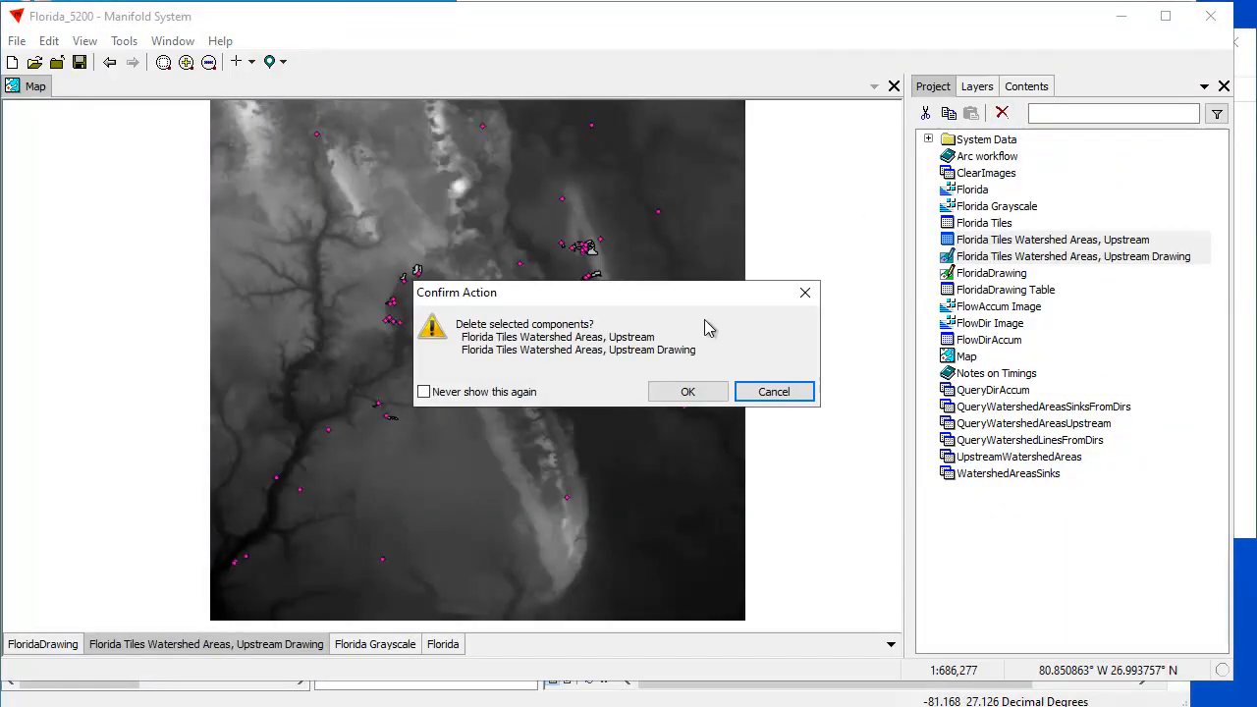
left_click(687, 390)
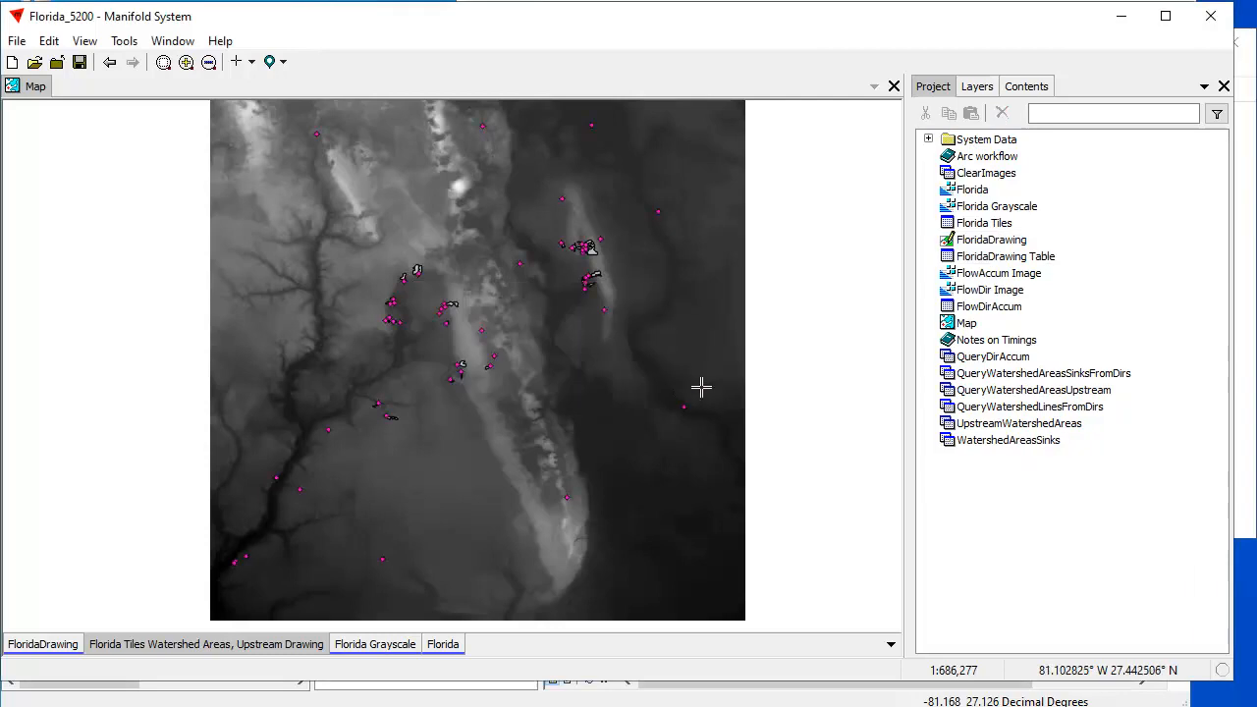
right_click(275, 646)
left_click(312, 706)
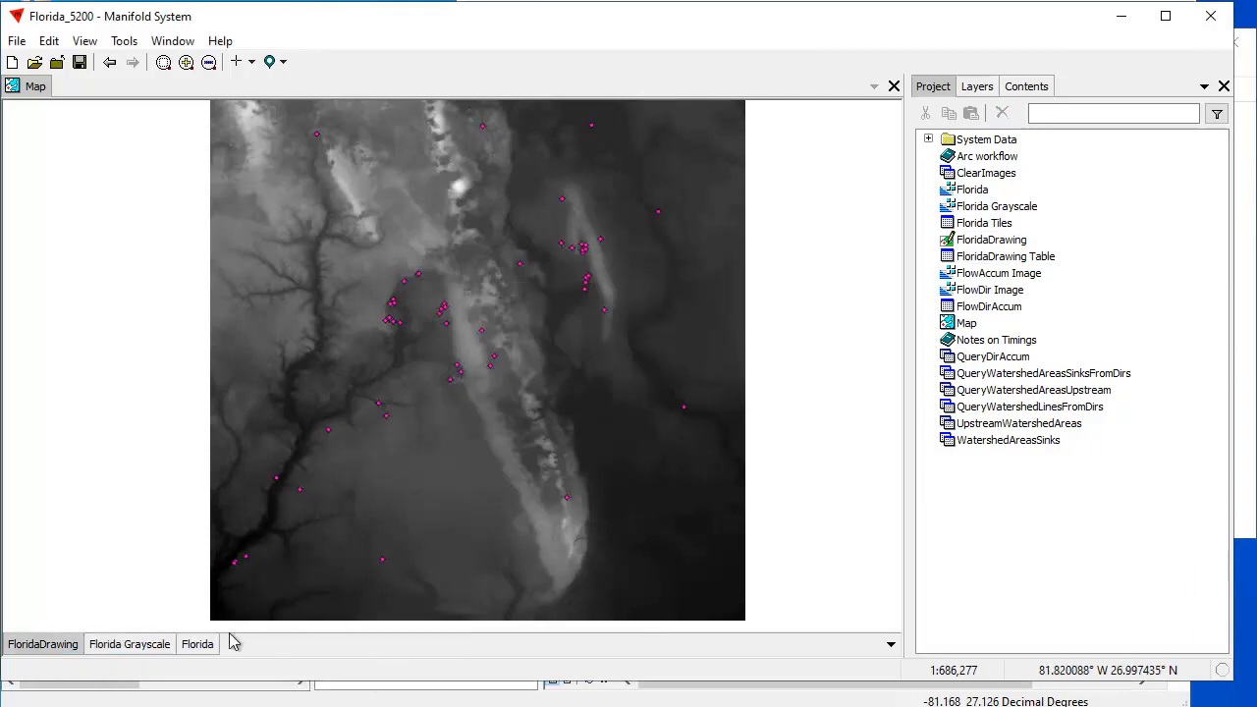
- Run Watershed Areas, Upstream on the Florida layer with FloridaDrawing as ends, and check the processor utilization in Task Manager
left_click(201, 645)
left_click(1025, 87)
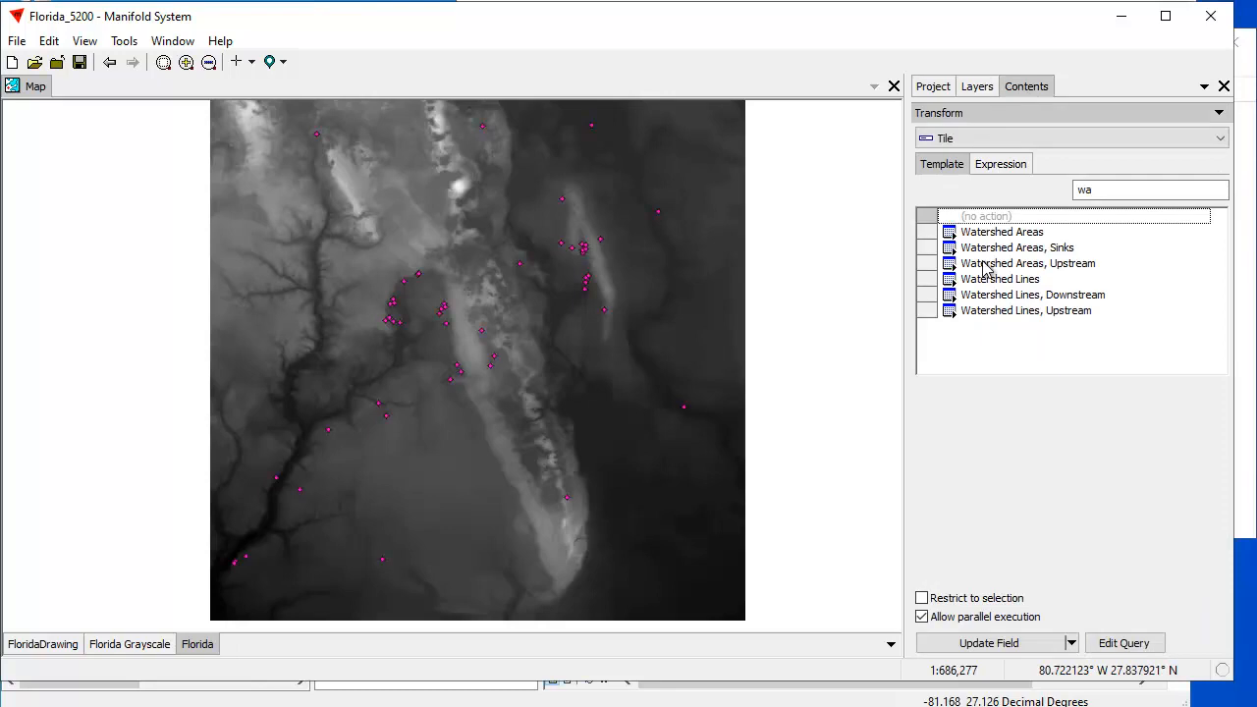
left_click(1008, 248)
left_click(1001, 264)
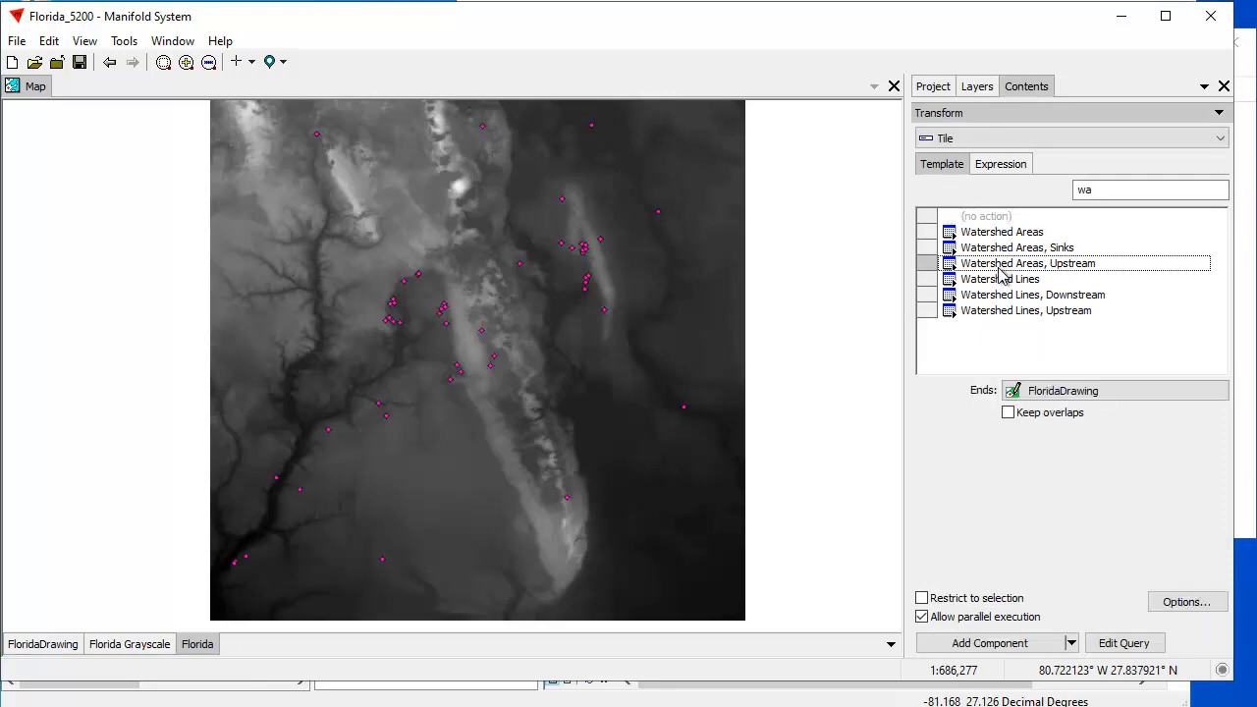
left_click(1008, 648)
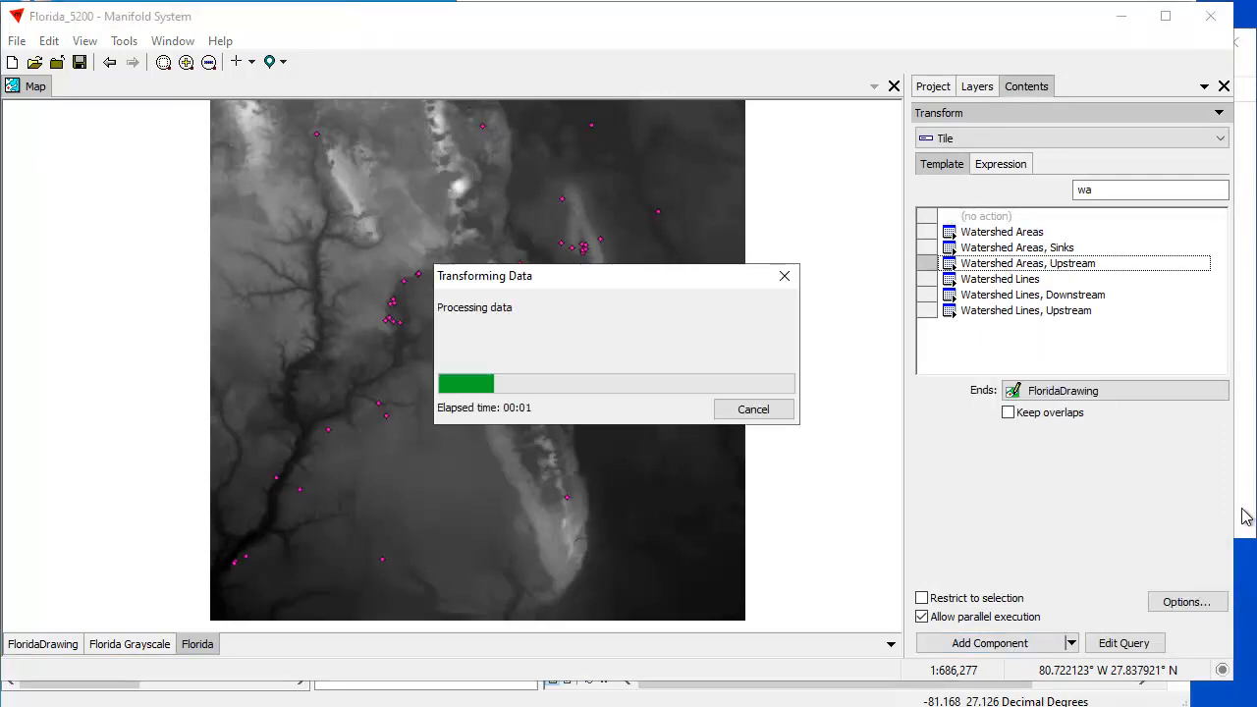
left_click(1245, 516)
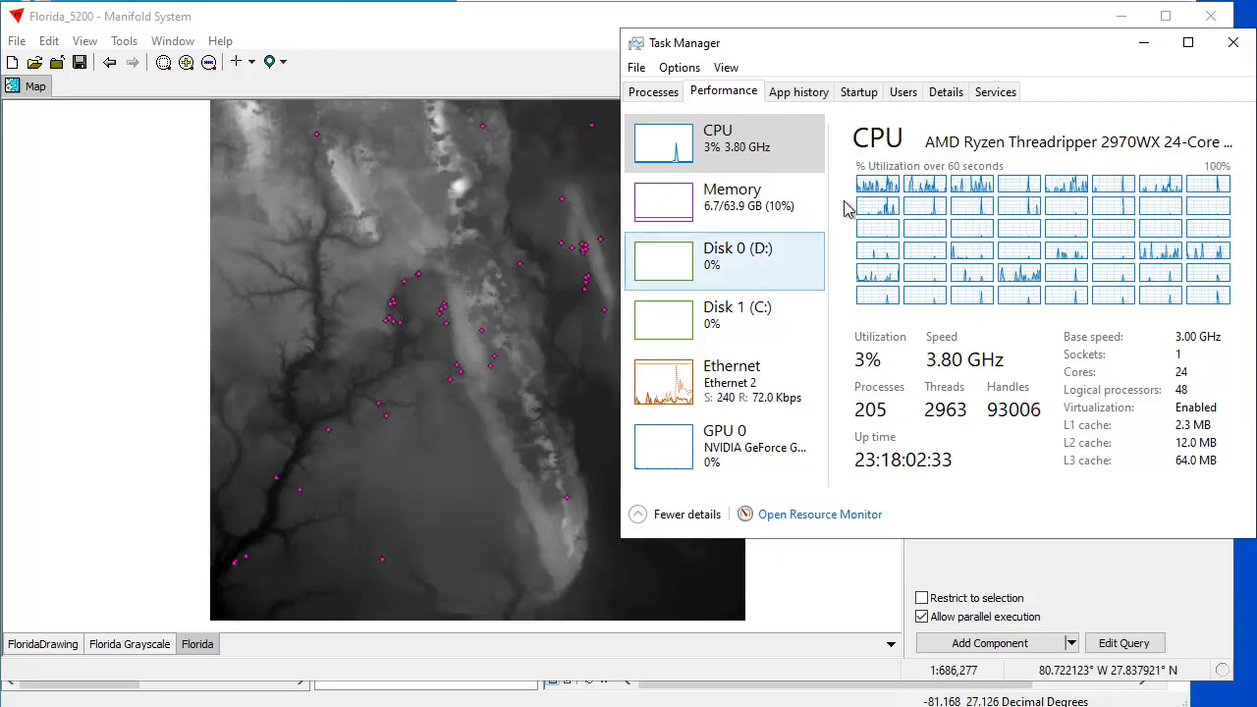
left_click(468, 67)
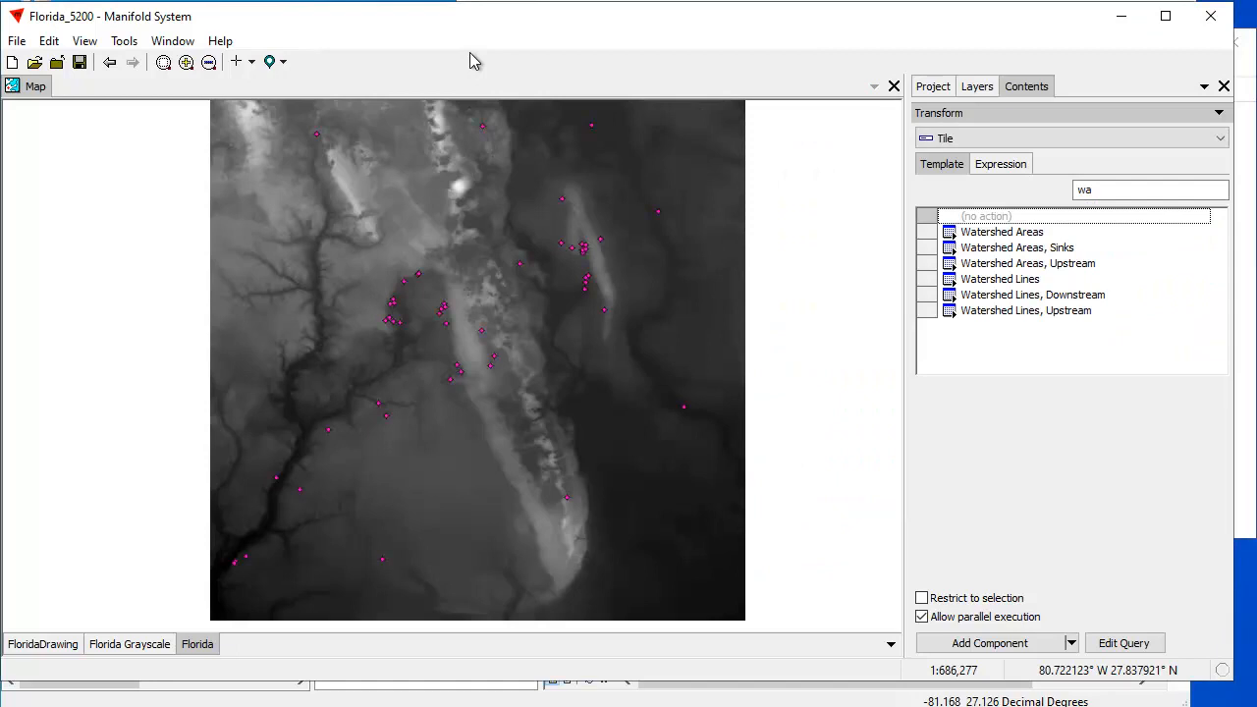
- Compare the Flow Direction timing messages in ArcMap with the Manifold System session, ending in ArcMap
left_click(830, 692)
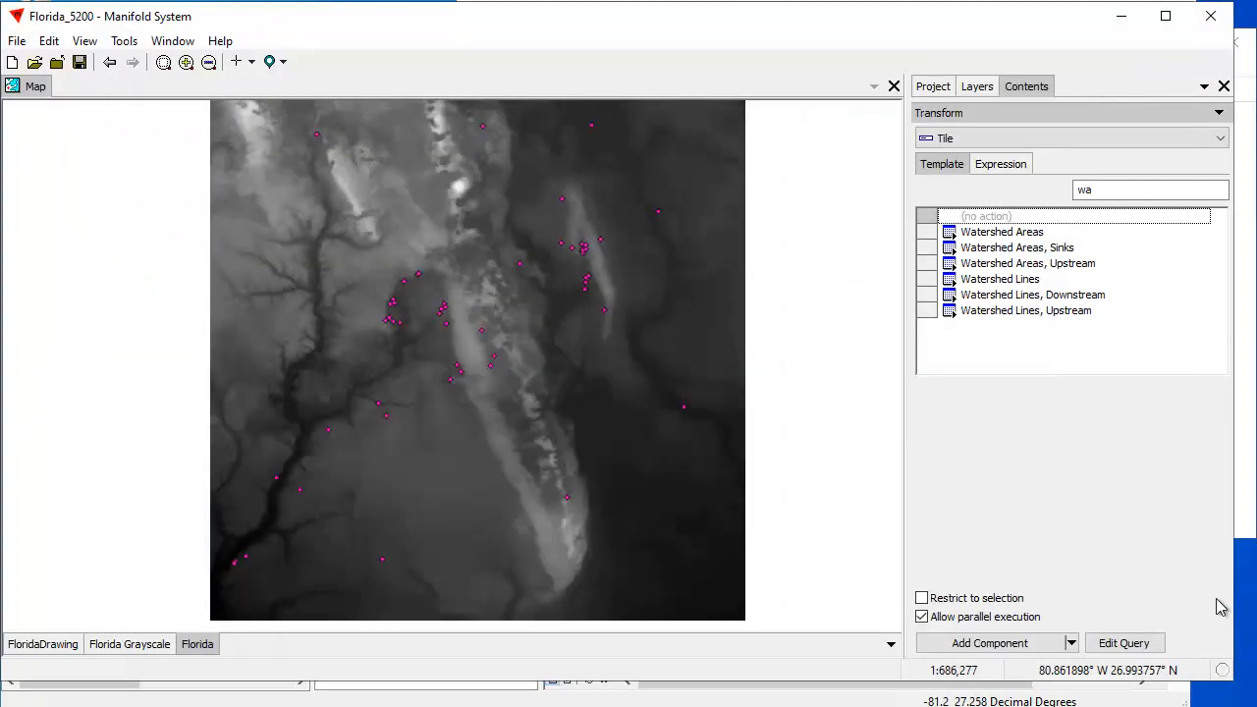
left_click(1223, 604)
left_click(805, 702)
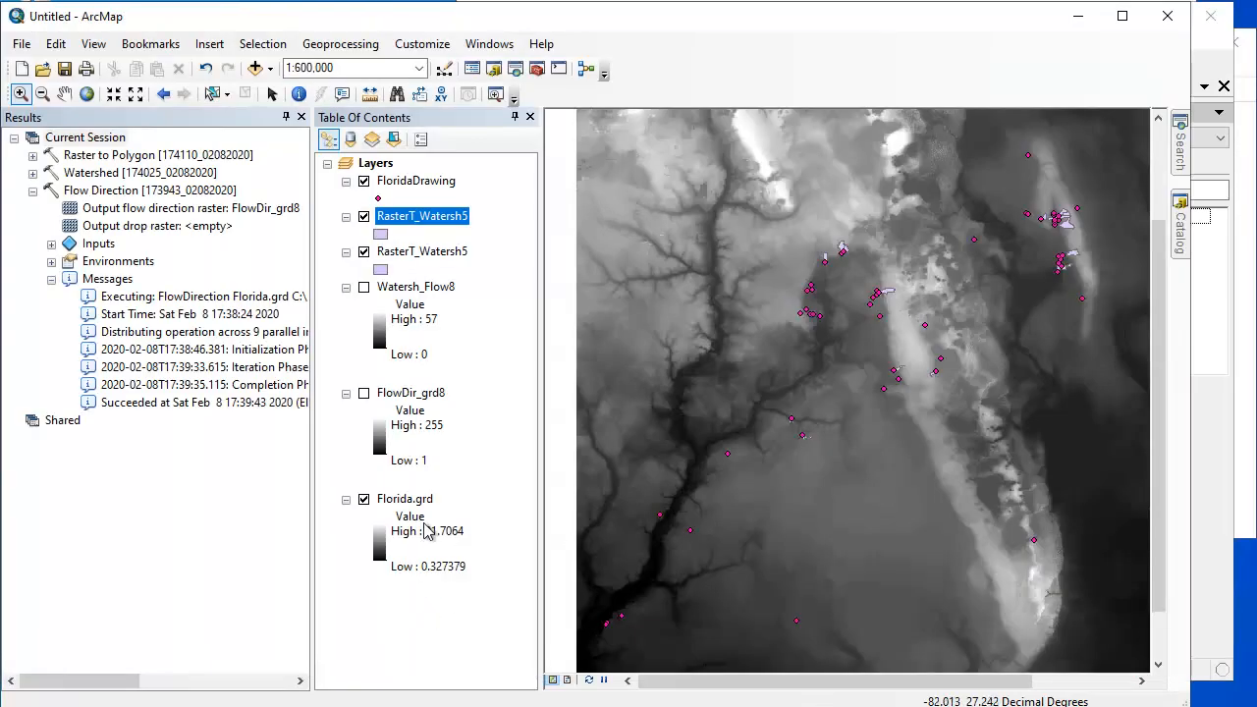